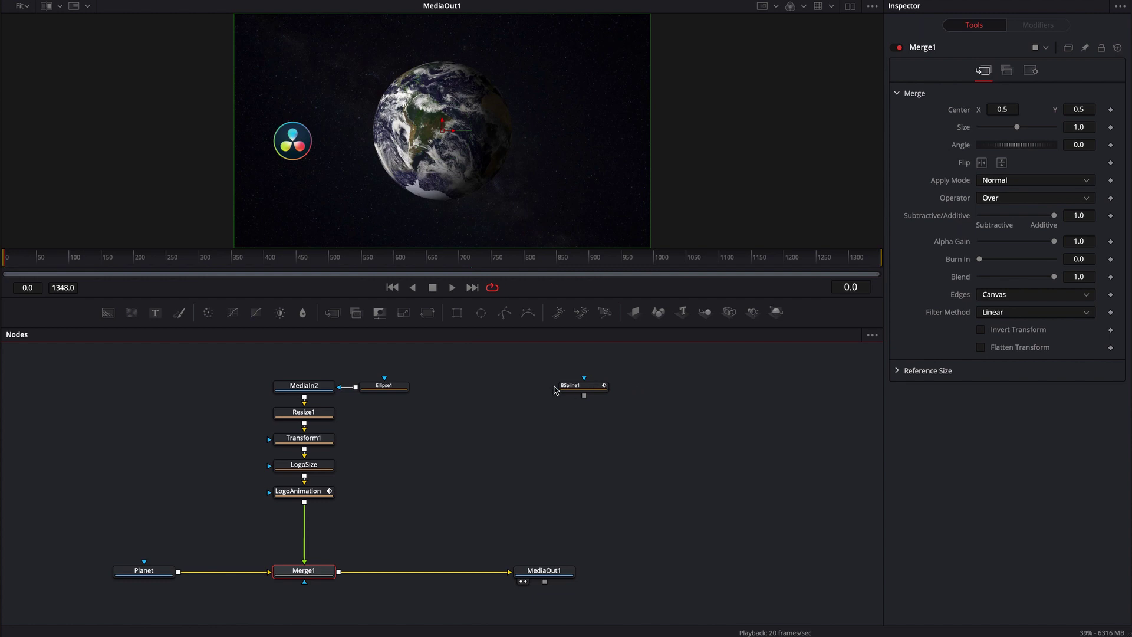
Show the BSpline1 orbit path, scrub the animation, then play it from the first frame.
{"action": "left_click", "coordinate": [570, 387]}
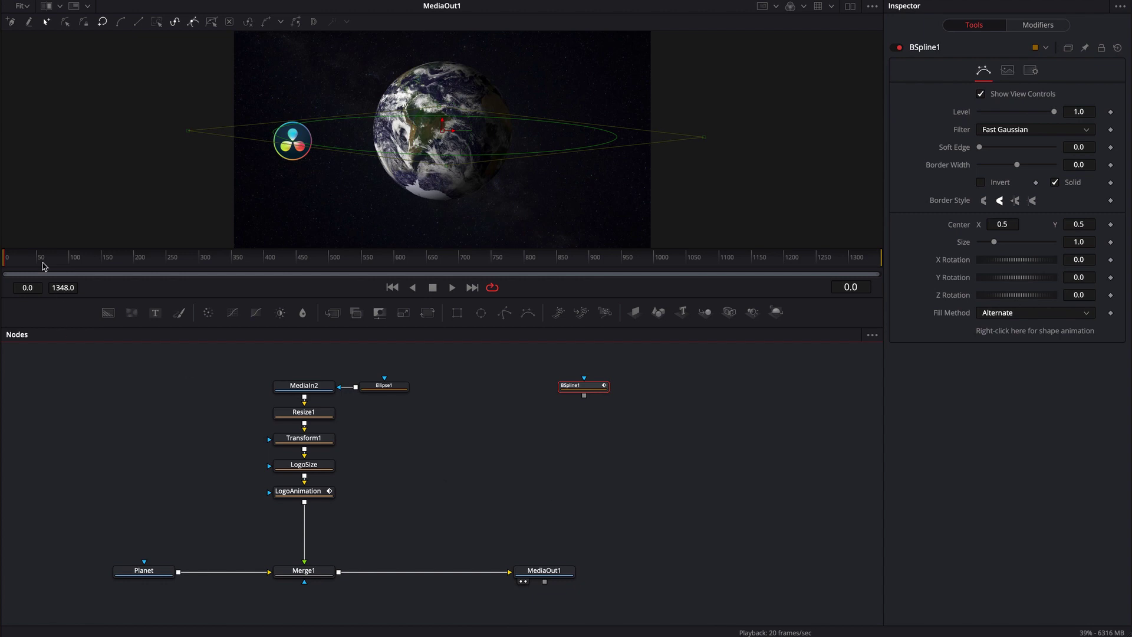
{"action": "left_click_drag", "start_coordinate": [44, 263], "coordinate": [222, 272]}
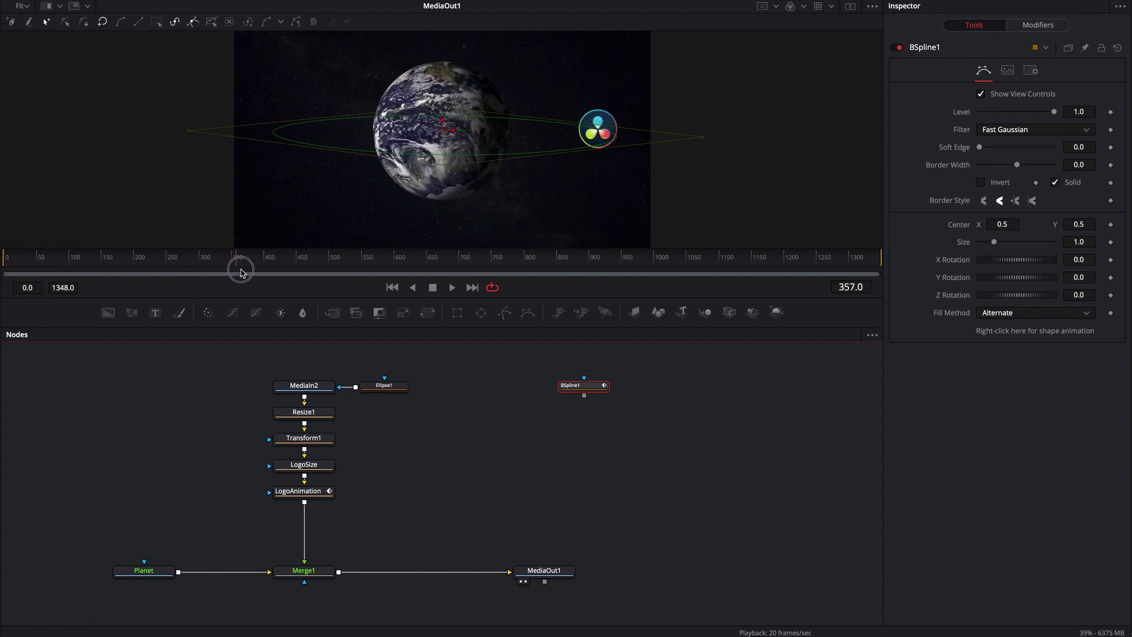
{"action": "key", "text": "Home"}
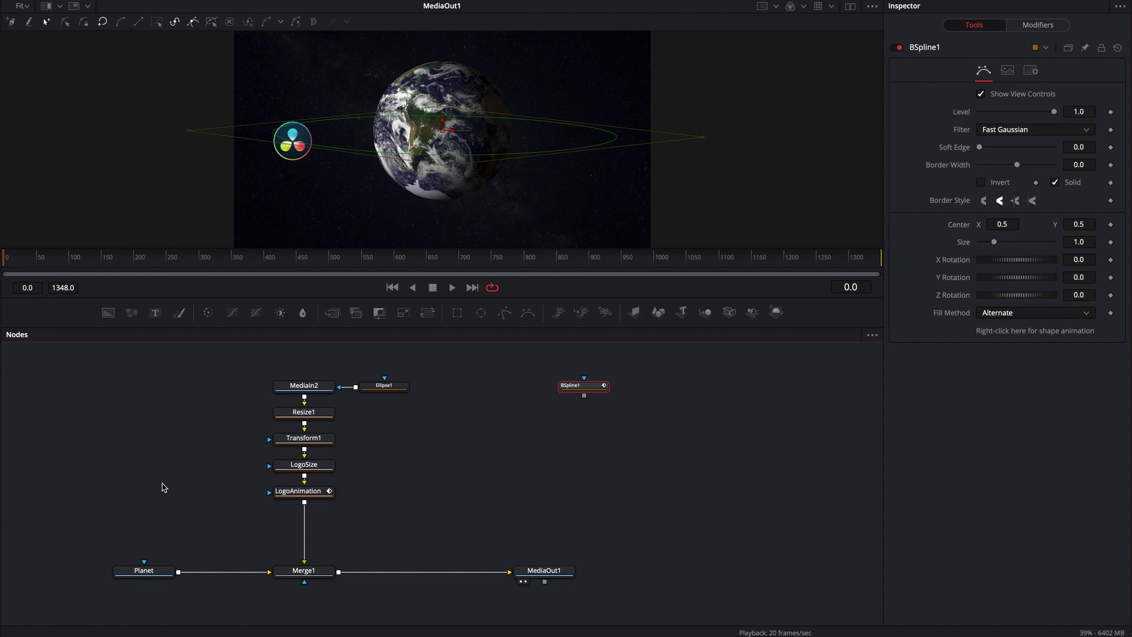
{"action": "key", "text": "space"}
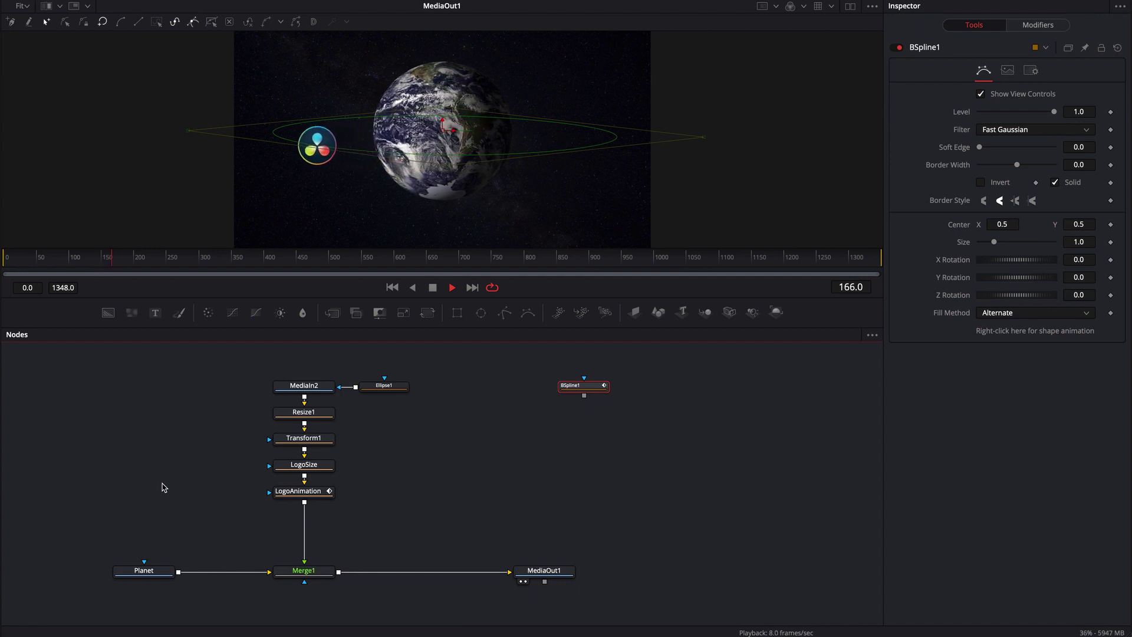
Stop playback at frame 174 and fit an Ellipse2 mask (0.332309 width and height) to the Earth's rim.
{"action": "left_click", "coordinate": [236, 373]}
{"action": "key", "text": "space"}
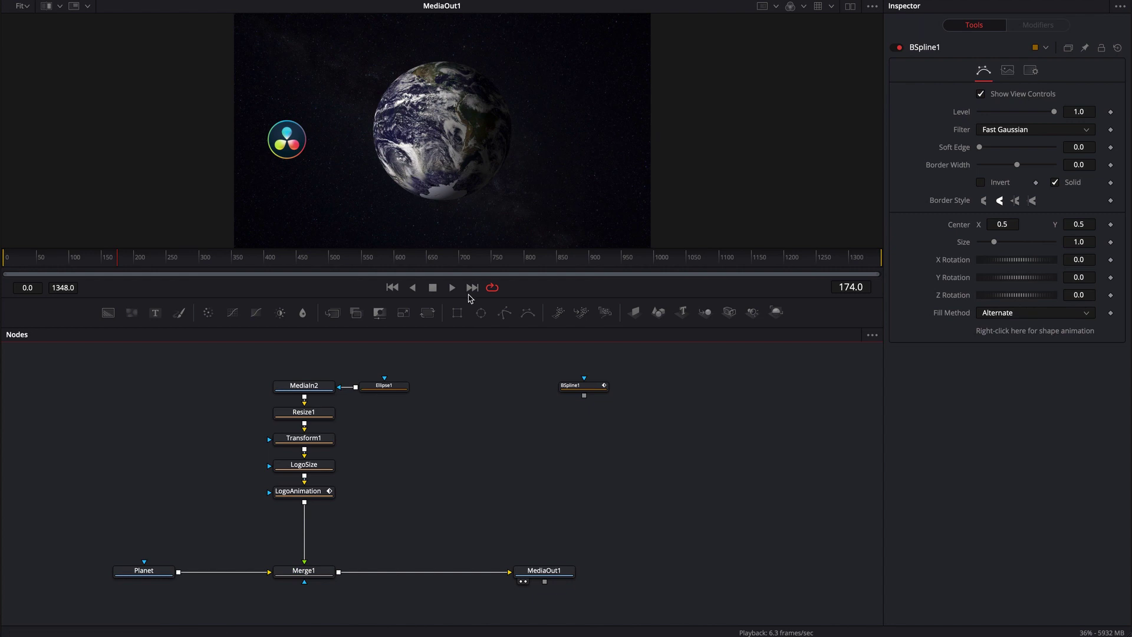
{"action": "left_click", "coordinate": [482, 313]}
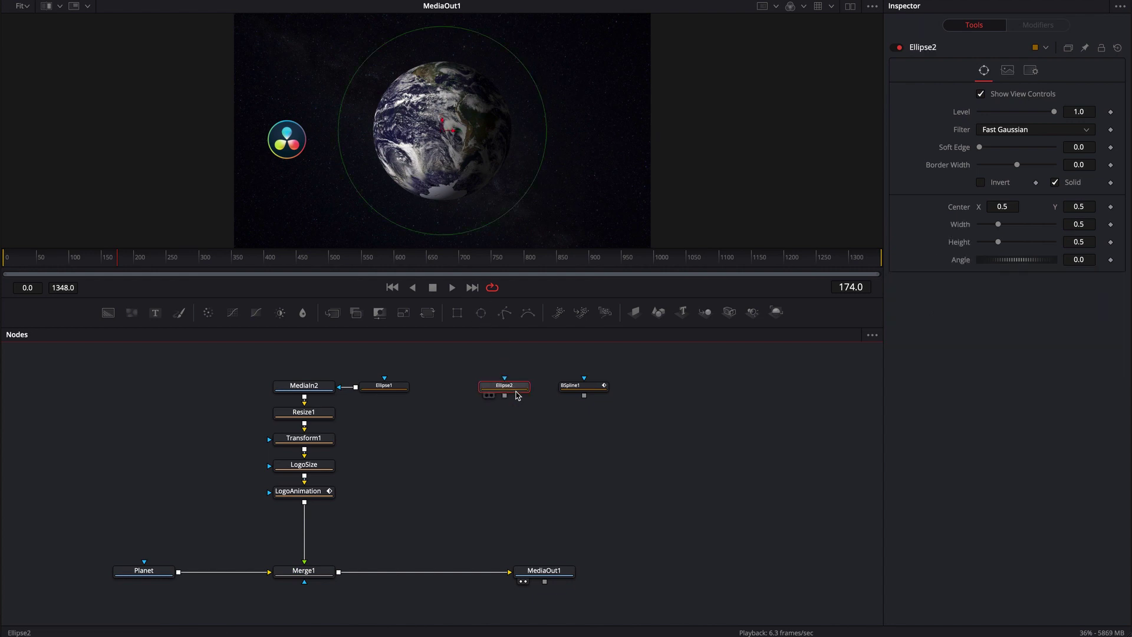
{"action": "left_click_drag", "start_coordinate": [505, 217], "coordinate": [482, 191]}
{"action": "scroll", "coordinate": [375, 123], "scroll_direction": "up", "scroll_amount": 10}
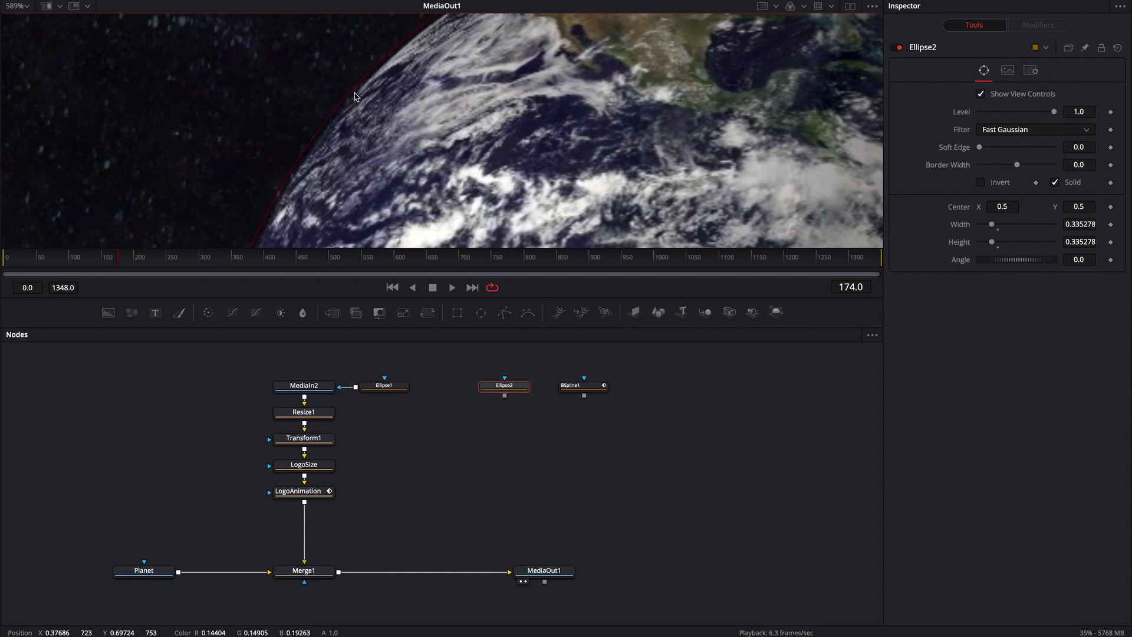
{"action": "left_click_drag", "start_coordinate": [358, 100], "coordinate": [354, 88]}
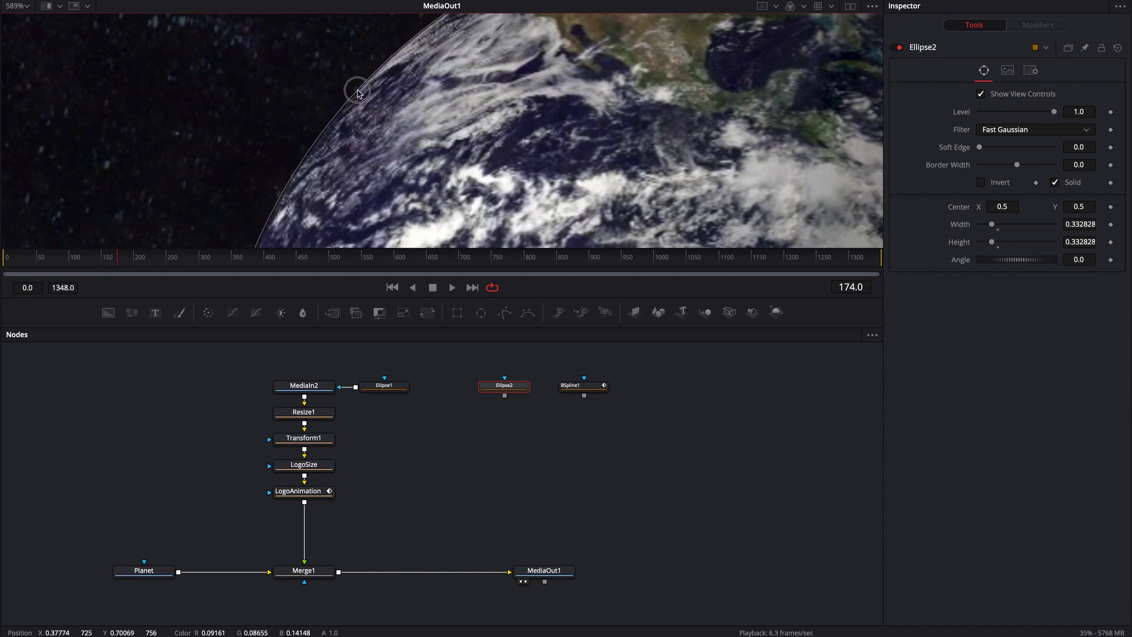
{"action": "scroll", "coordinate": [639, 153], "scroll_direction": "down", "scroll_amount": 10}
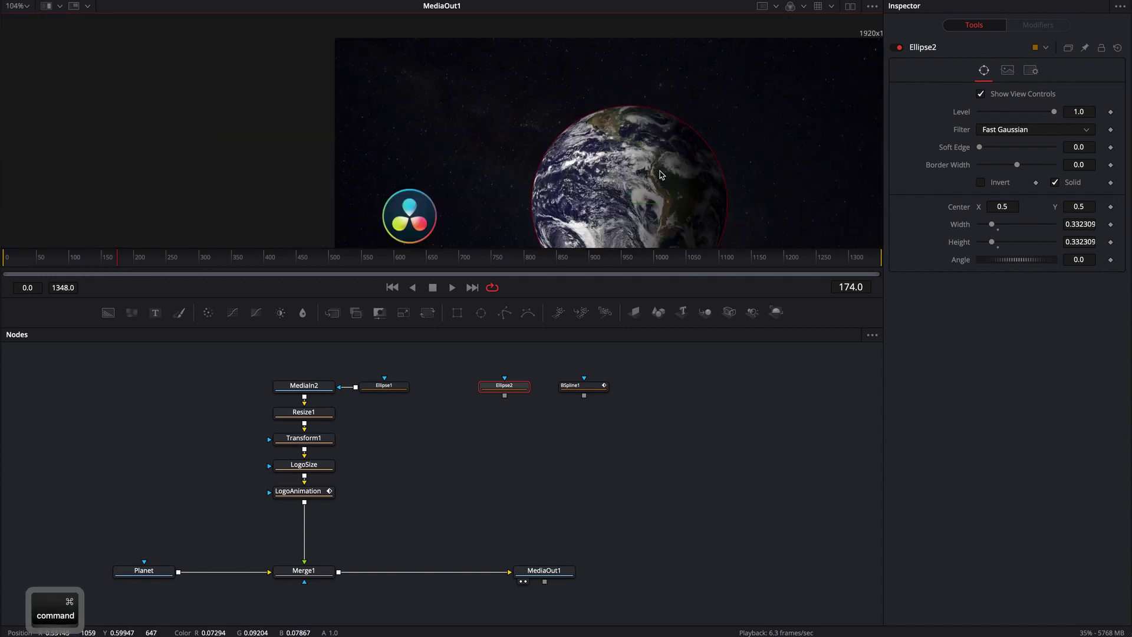
{"action": "scroll", "coordinate": [596, 133], "scroll_direction": "right", "scroll_amount": 5}
{"action": "scroll", "coordinate": [595, 133], "scroll_direction": "down", "scroll_amount": 3}
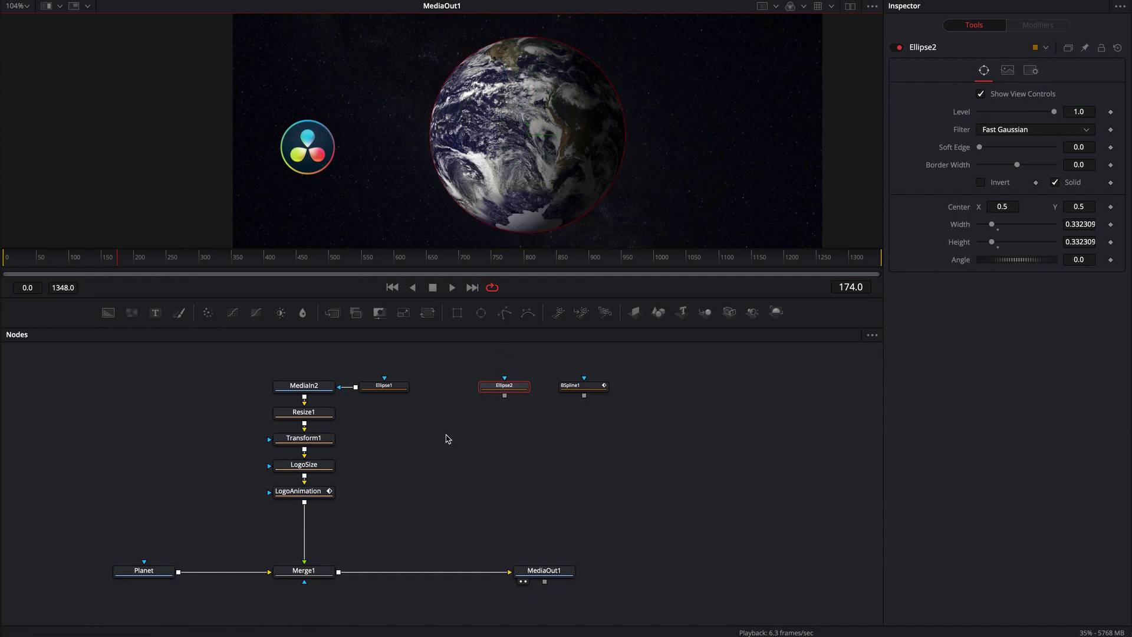
Scrub to a frame where the logo overlaps the Earth and move Ellipse2 beside MediaIn2.
{"action": "left_click_drag", "start_coordinate": [139, 258], "coordinate": [28, 257]}
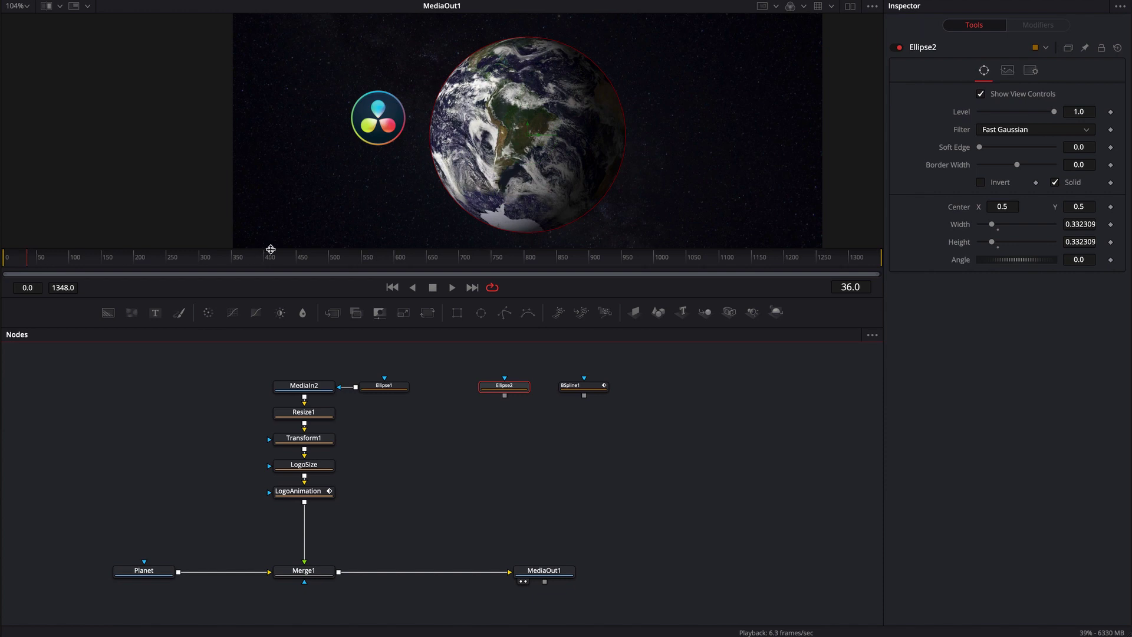
{"action": "mouse_move", "coordinate": [157, 261]}
{"action": "left_mouse_down"}
{"action": "mouse_move", "coordinate": [177, 263]}
{"action": "mouse_move", "coordinate": [132, 256]}
{"action": "mouse_move", "coordinate": [144, 260]}
{"action": "left_mouse_up"}
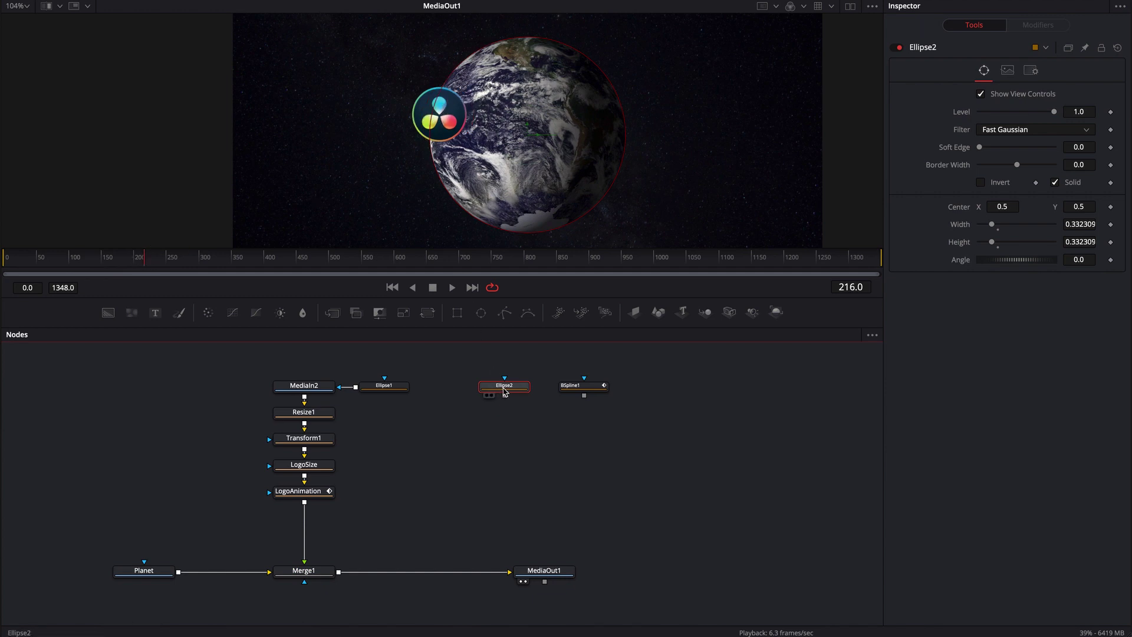
{"action": "left_click_drag", "start_coordinate": [489, 390], "coordinate": [207, 390]}
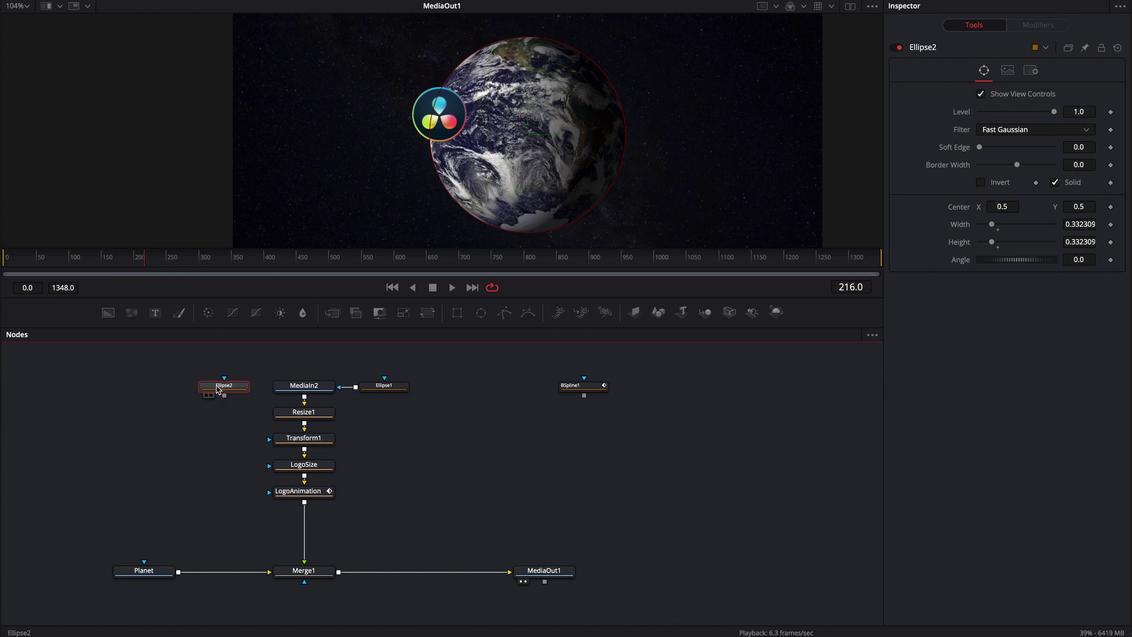
Rename the ellipse node to PlanetMask and shift it further down-left.
{"action": "key", "text": "F2"}
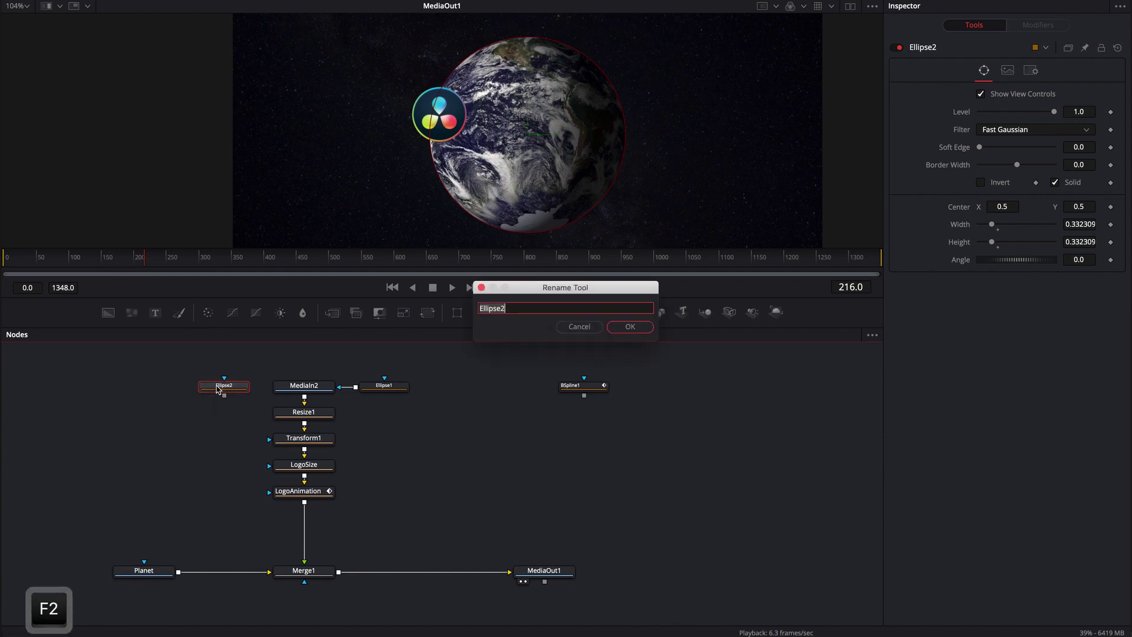
{"action": "type", "text": "PlanetMask"}
{"action": "key", "text": "Return"}
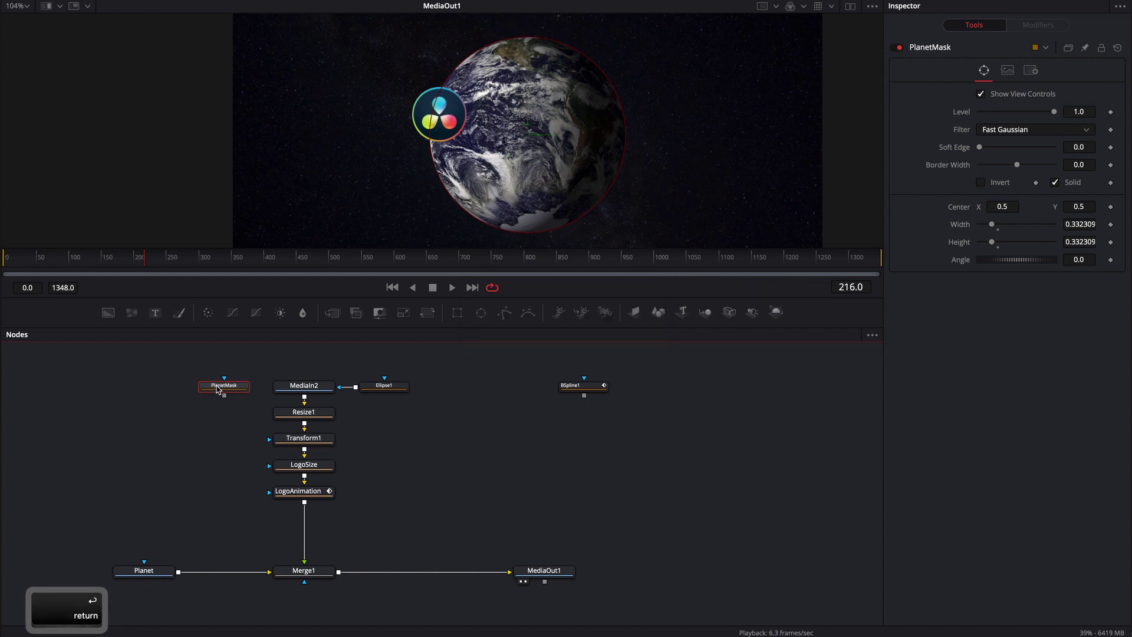
{"action": "left_click_drag", "start_coordinate": [223, 386], "coordinate": [144, 412]}
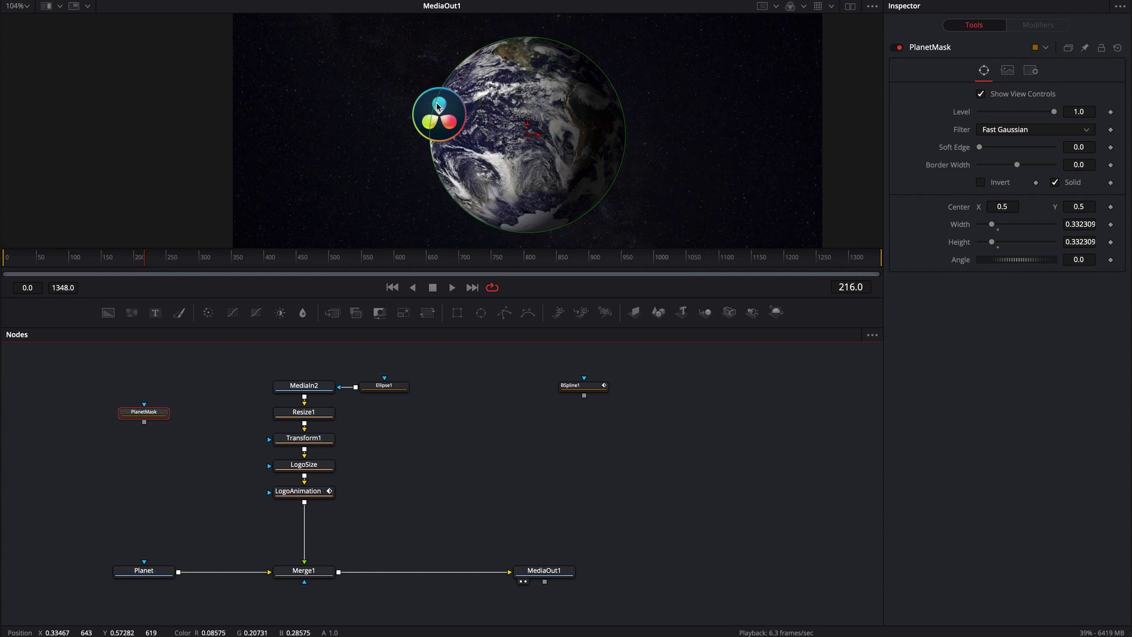
Move the logo node chain upward and place PlanetMask above Merge1.
{"action": "left_click_drag", "start_coordinate": [241, 369], "coordinate": [445, 549]}
{"action": "left_click_drag", "start_coordinate": [311, 392], "coordinate": [311, 363]}
{"action": "scroll", "coordinate": [309, 365], "scroll_direction": "up", "scroll_amount": 1}
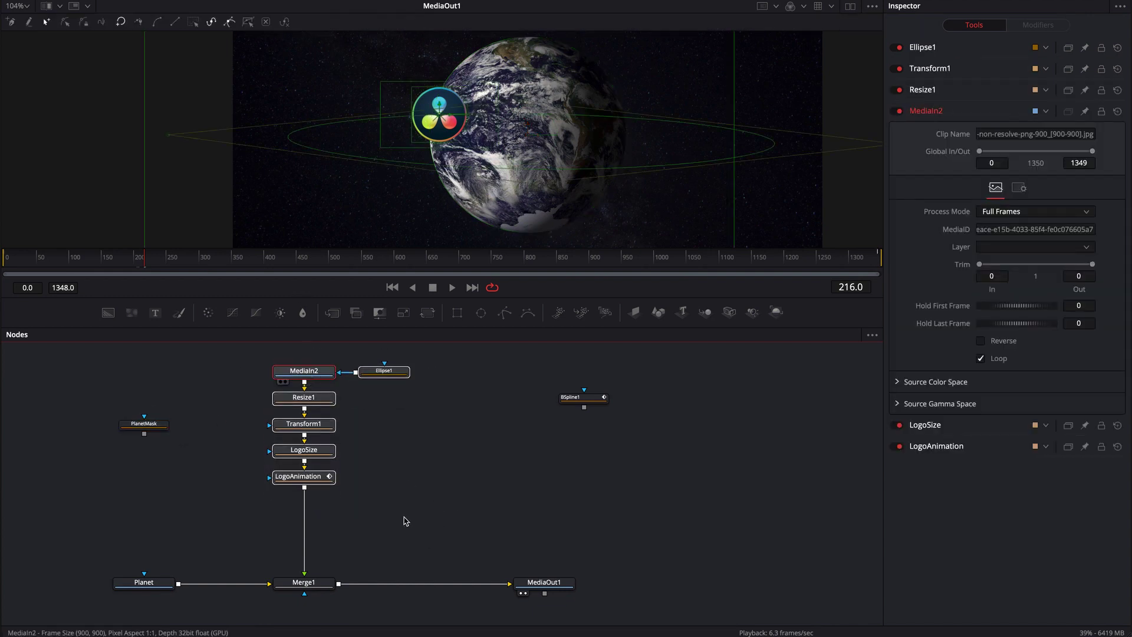
{"action": "left_click_drag", "start_coordinate": [144, 429], "coordinate": [422, 533]}
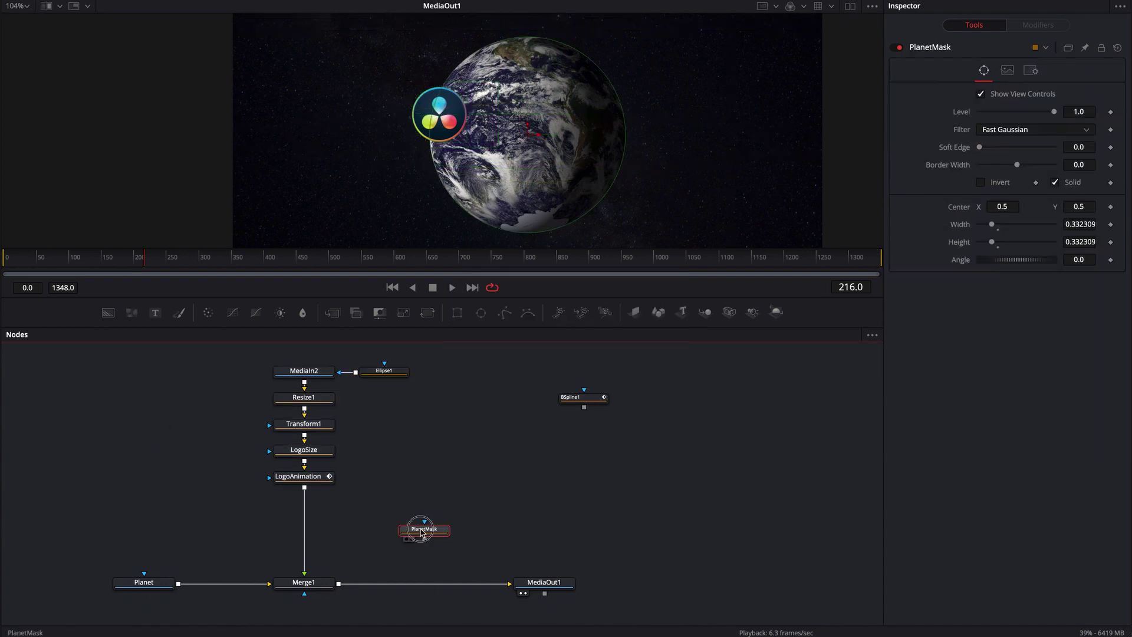
Insert a Merge2 node between LogoAnimation and Merge1.
{"action": "left_click", "coordinate": [301, 476]}
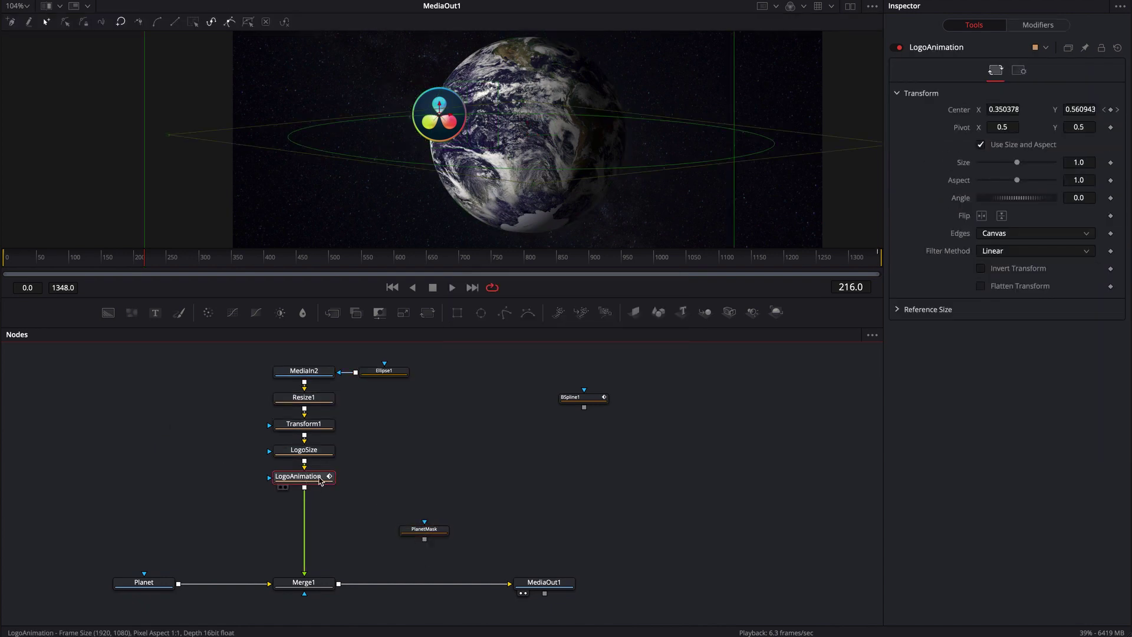
{"action": "left_click", "coordinate": [444, 459]}
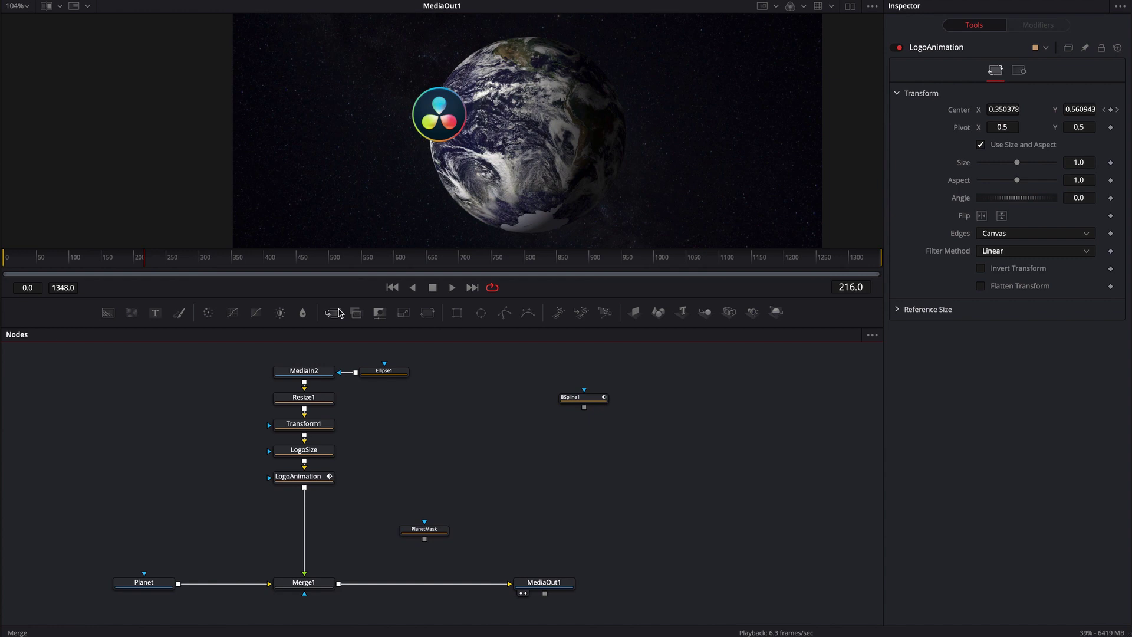
{"action": "left_click_drag", "start_coordinate": [333, 313], "coordinate": [306, 528]}
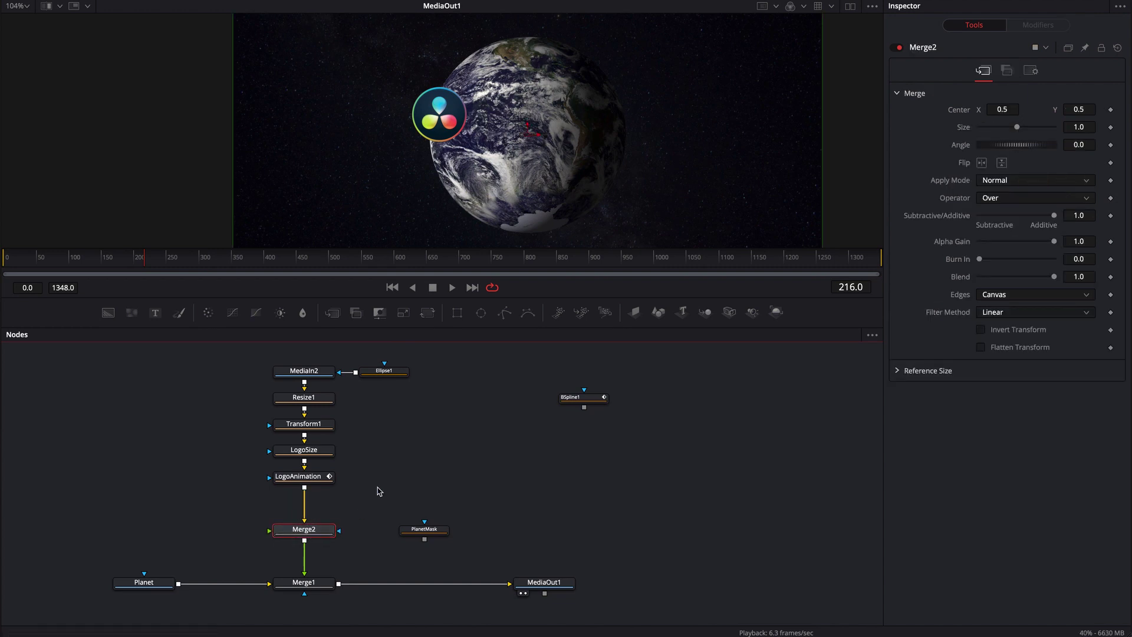
Connect a Background1 node with Alpha 0.0 into Merge2, then select Merge2.
{"action": "left_click", "coordinate": [126, 345]}
{"action": "left_click_drag", "start_coordinate": [108, 312], "coordinate": [295, 529]}
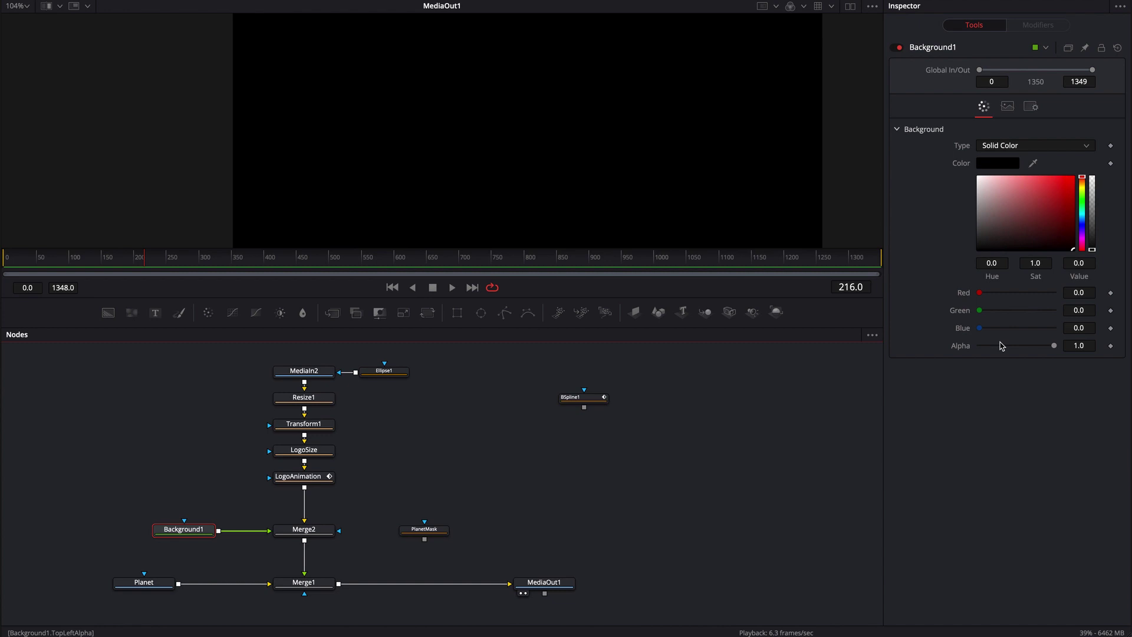
{"action": "left_click_drag", "start_coordinate": [1053, 347], "coordinate": [910, 336]}
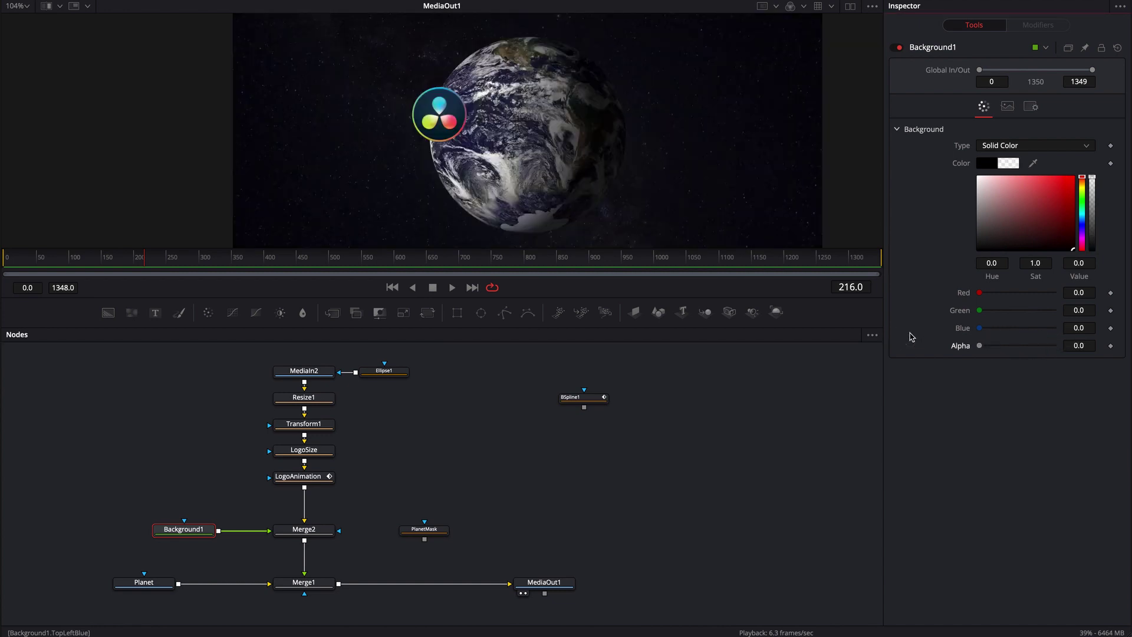
{"action": "left_click", "coordinate": [302, 529]}
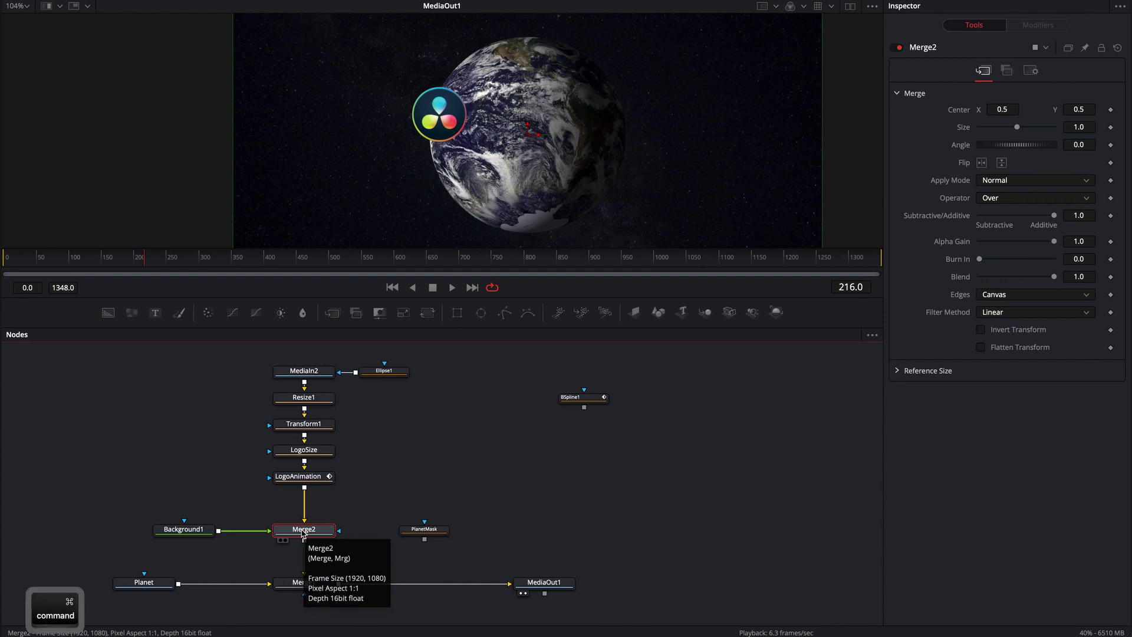
Swap Merge2's inputs, connect PlanetMask as its inverted mask, and select PlanetMask.
{"action": "key", "text": "super+t"}
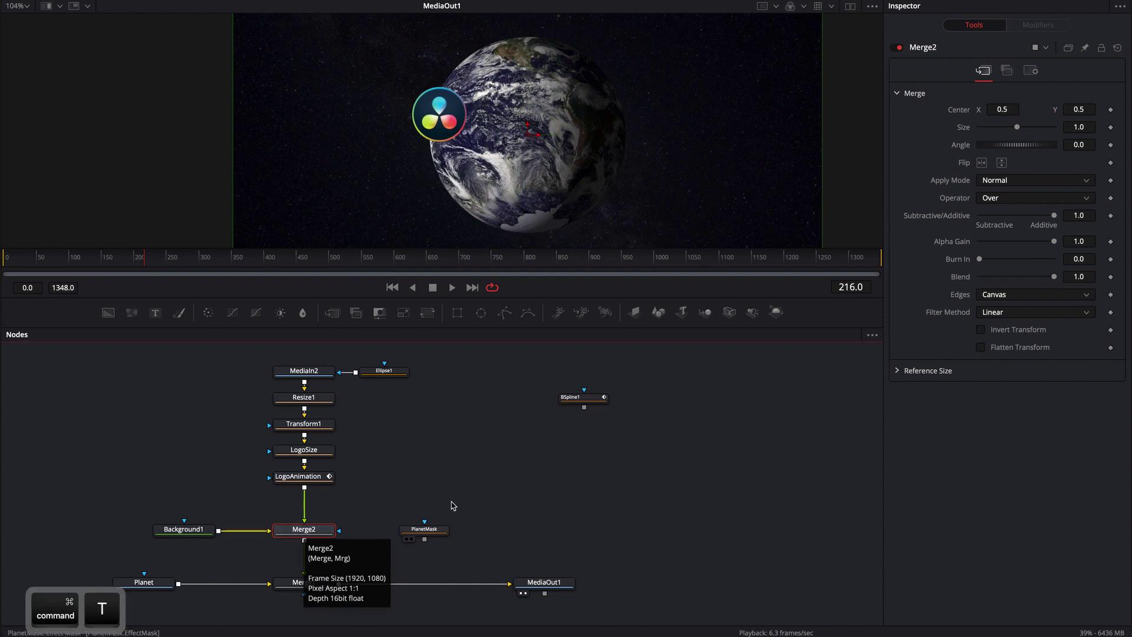
{"action": "left_click_drag", "start_coordinate": [424, 539], "coordinate": [303, 532]}
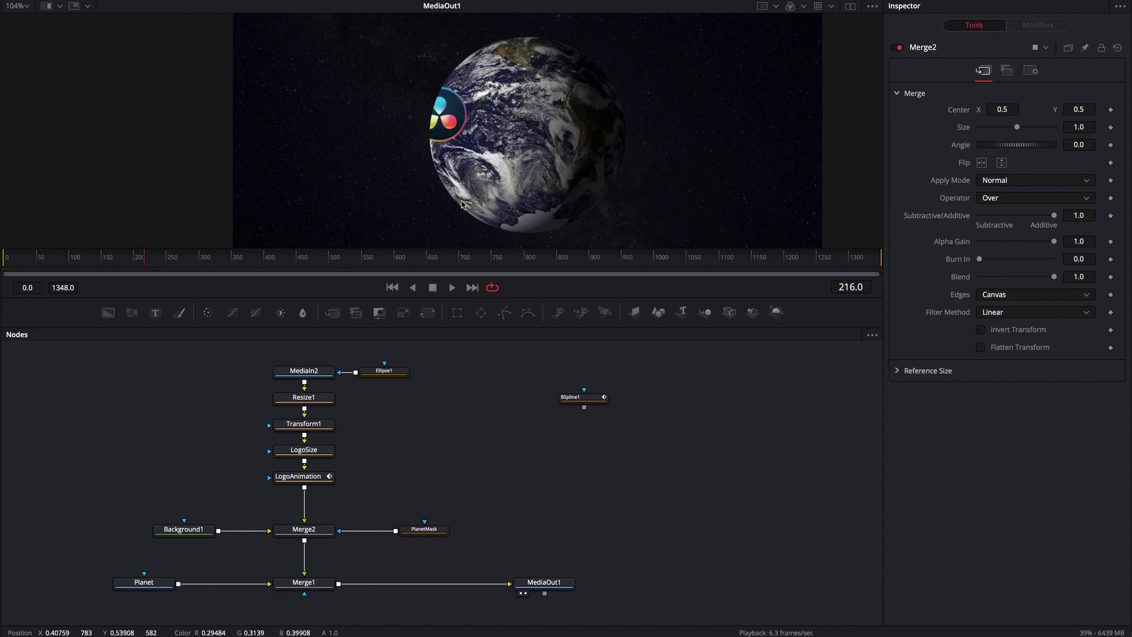
{"action": "left_click", "coordinate": [305, 529]}
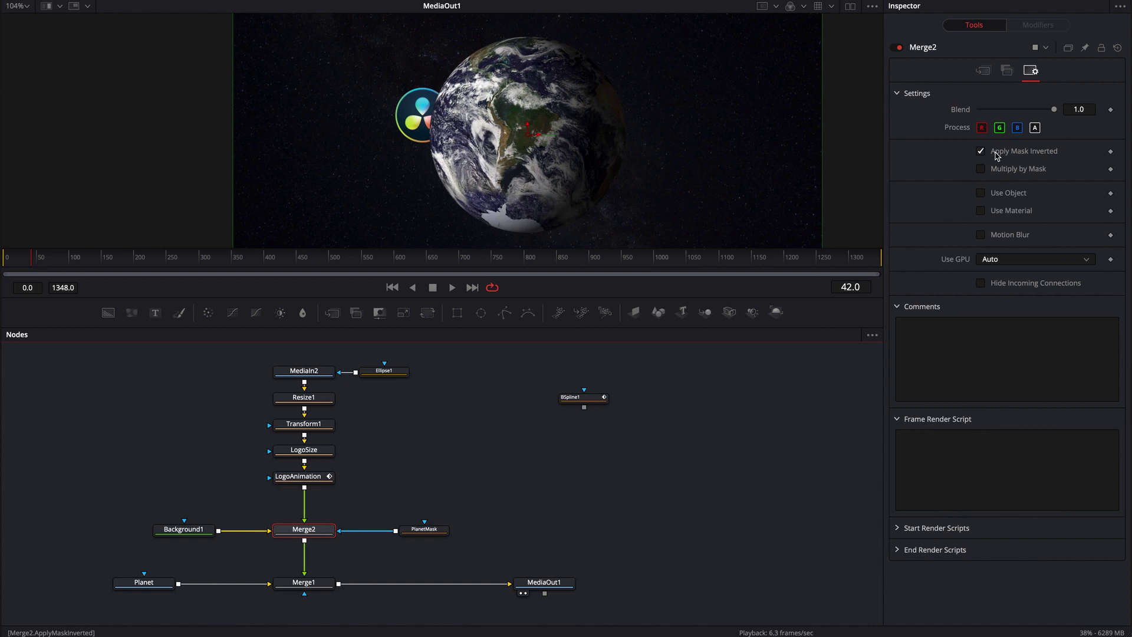
{"action": "left_click", "coordinate": [441, 529]}
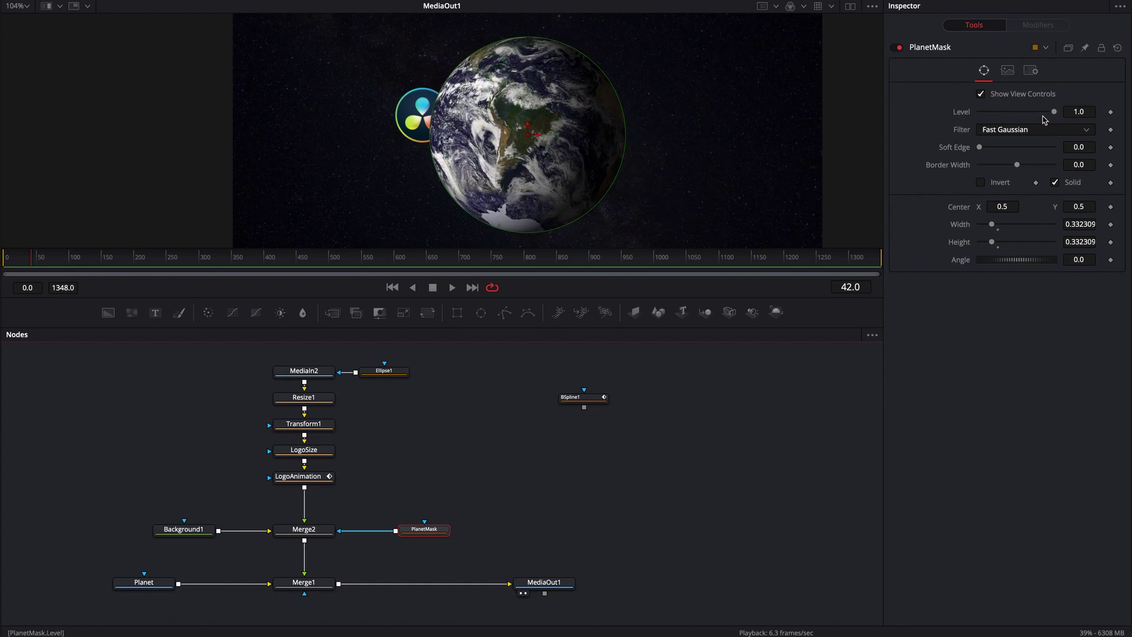
Drop the PlanetMask Level to 0.0, restore it to 1.0, and return to frame 0.
{"action": "left_click_drag", "start_coordinate": [1055, 112], "coordinate": [978, 112]}
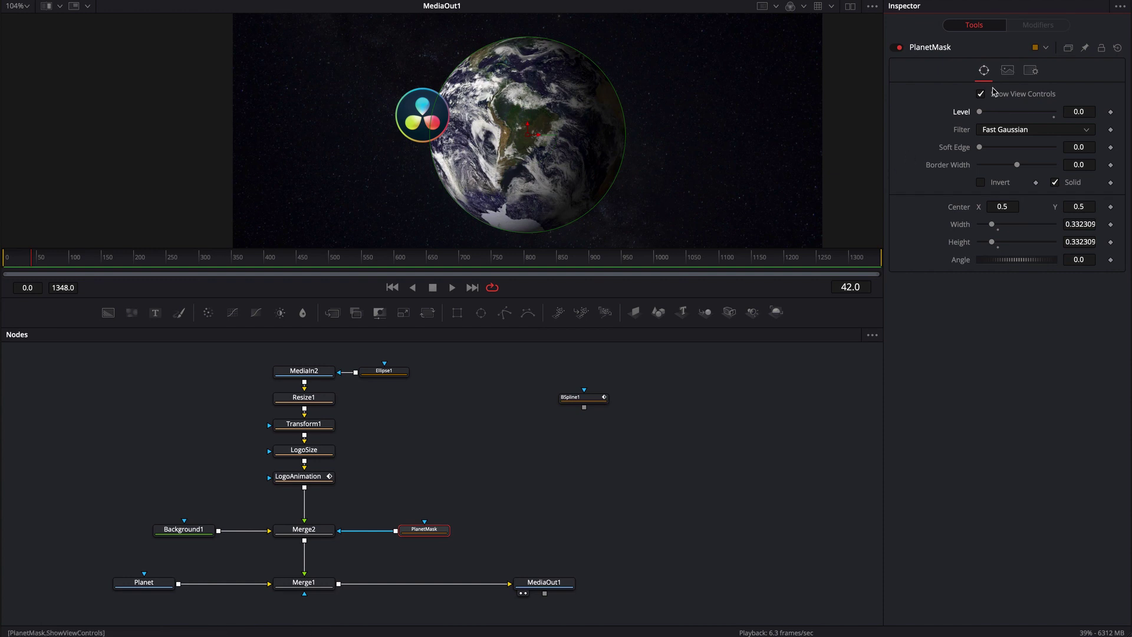
{"action": "left_click_drag", "start_coordinate": [980, 113], "coordinate": [1062, 114]}
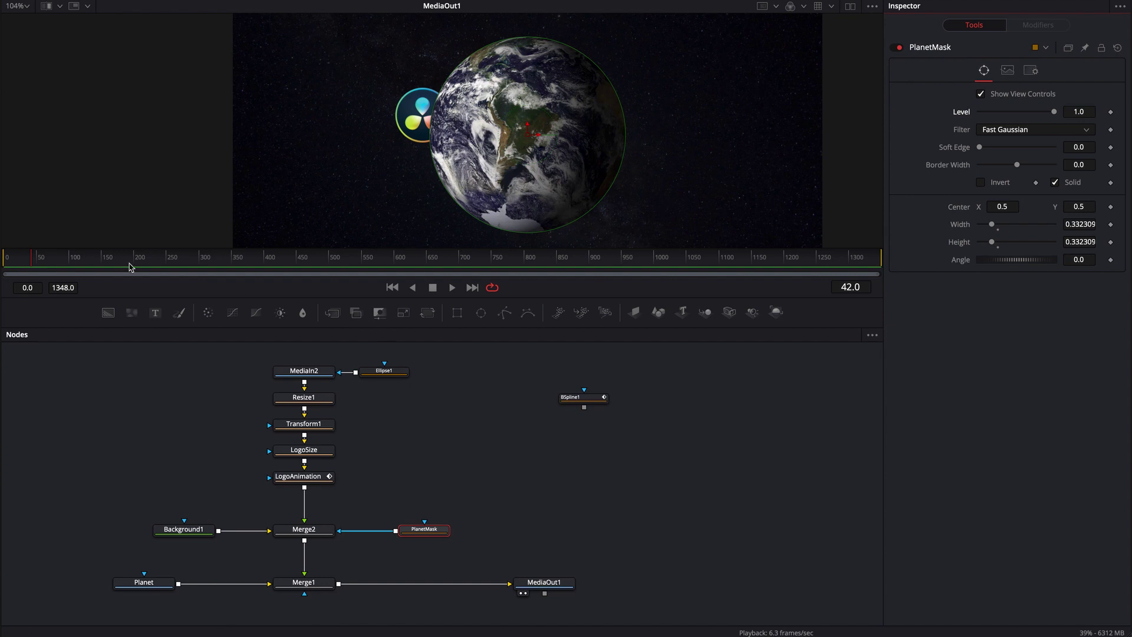
{"action": "left_click_drag", "start_coordinate": [33, 264], "coordinate": [3, 260]}
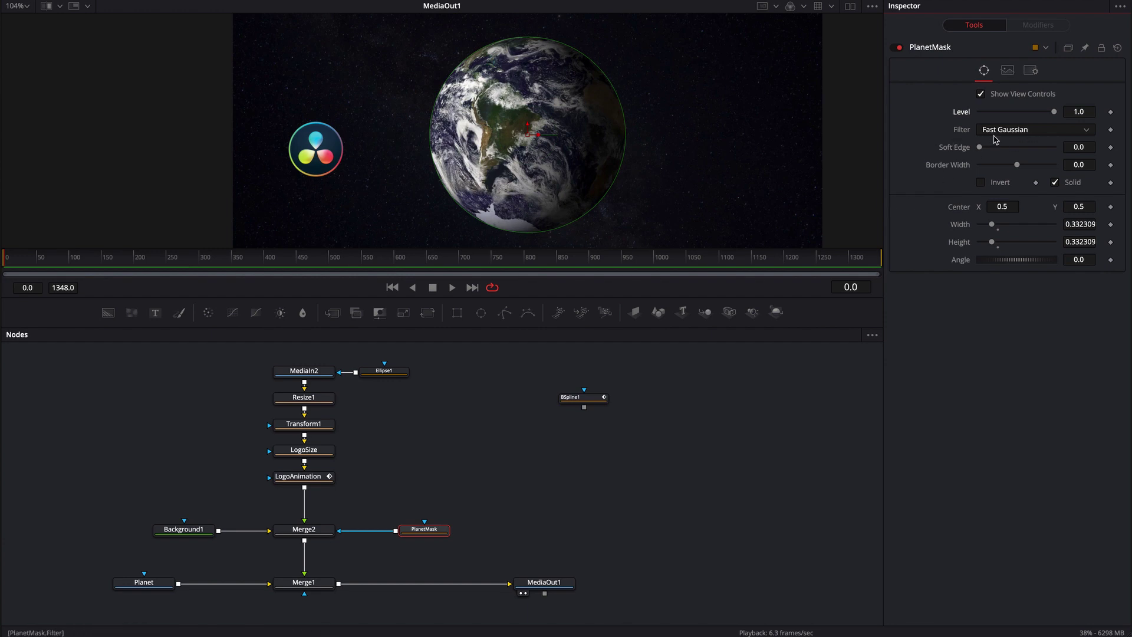
Keyframe PlanetMask Level at 1.0 on frames 0 and 72, and 0.0 at frame 75.
{"action": "left_click", "coordinate": [1112, 112]}
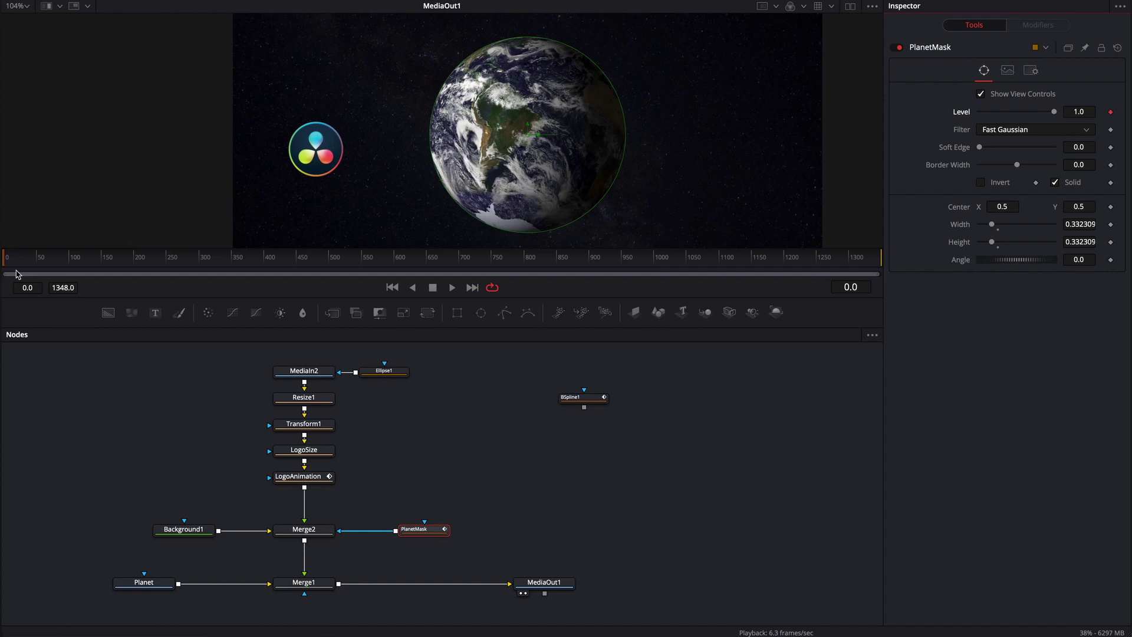
{"action": "left_click_drag", "start_coordinate": [10, 265], "coordinate": [51, 266]}
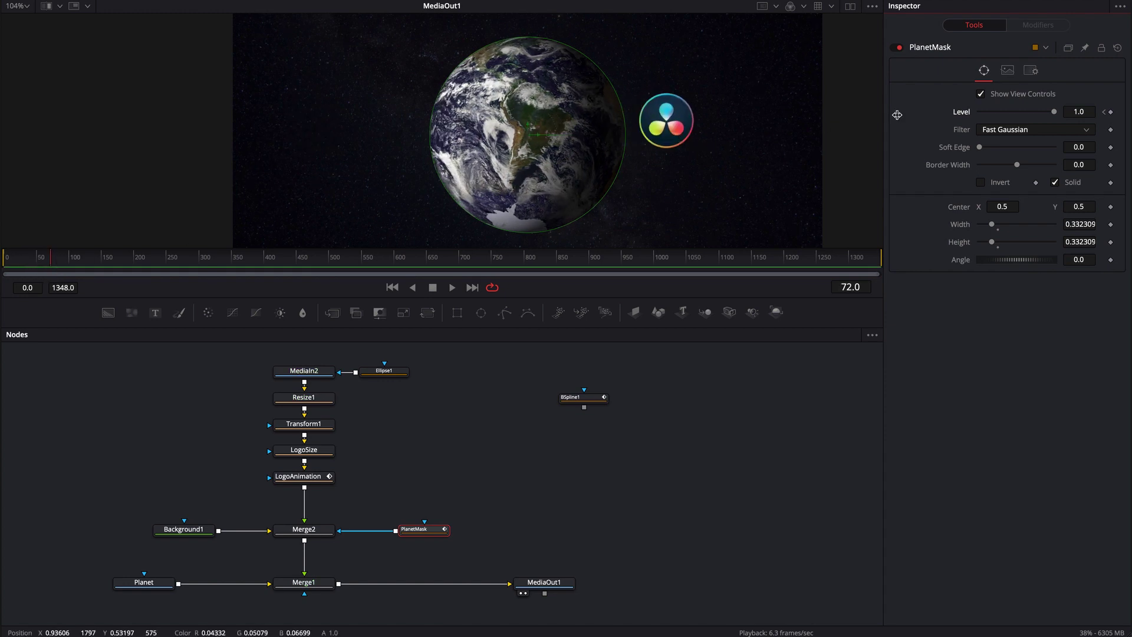
{"action": "left_click", "coordinate": [1110, 112]}
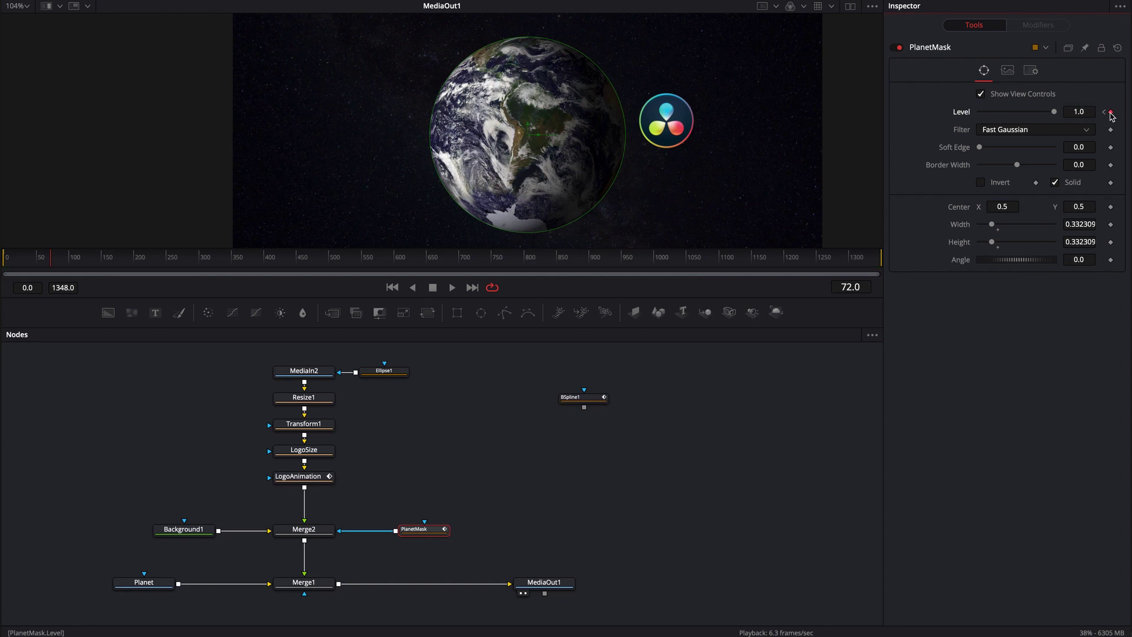
{"action": "key", "text": "Right"}
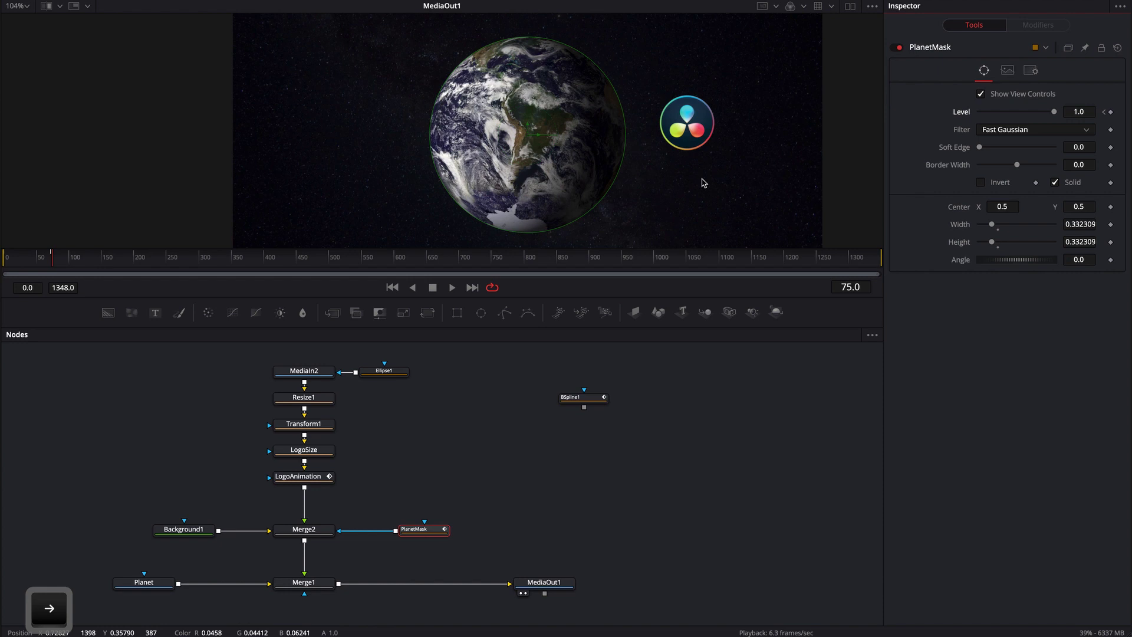
{"action": "left_click_drag", "start_coordinate": [1053, 112], "coordinate": [967, 112]}
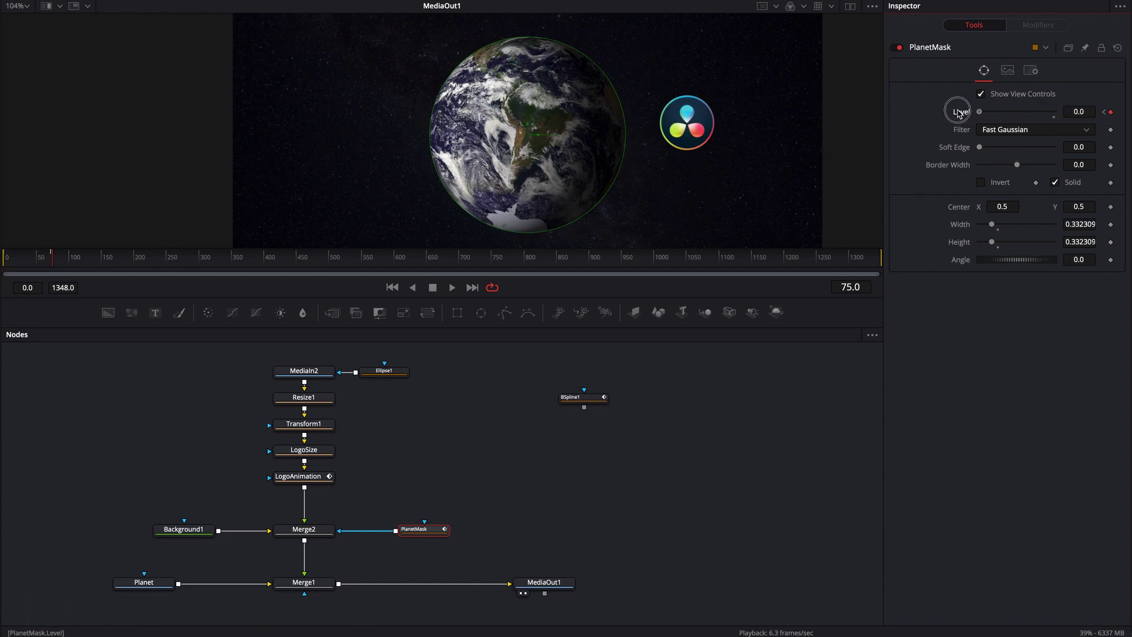
Keyframe Level 0.0 at frame 159 and back to 1.0 at frame 162.
{"action": "key", "text": "space"}
{"action": "left_click", "coordinate": [70, 260]}
{"action": "left_click_drag", "start_coordinate": [71, 263], "coordinate": [109, 265]}
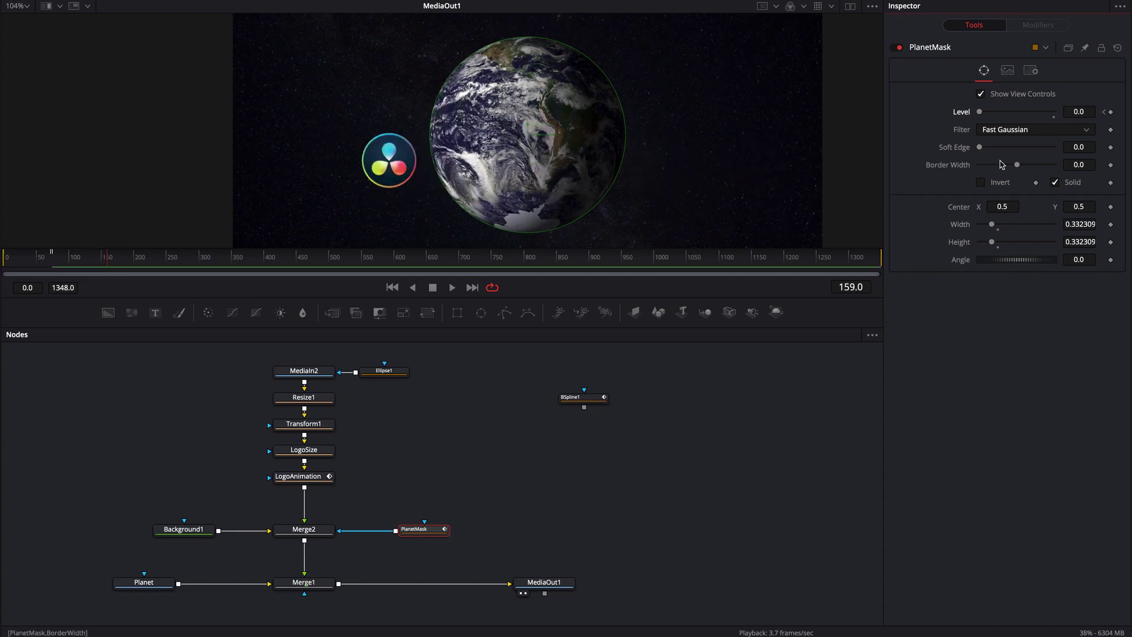
{"action": "left_click", "coordinate": [1110, 112]}
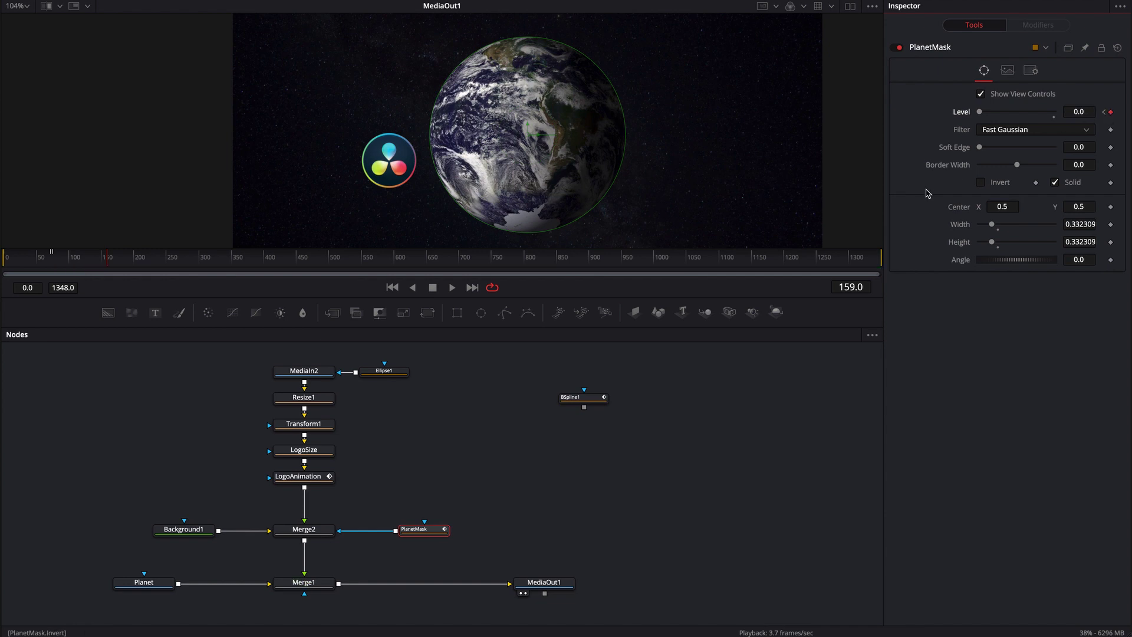
{"action": "key", "text": "Right"}
{"action": "key", "text": "Right"}
{"action": "key", "text": "Right"}
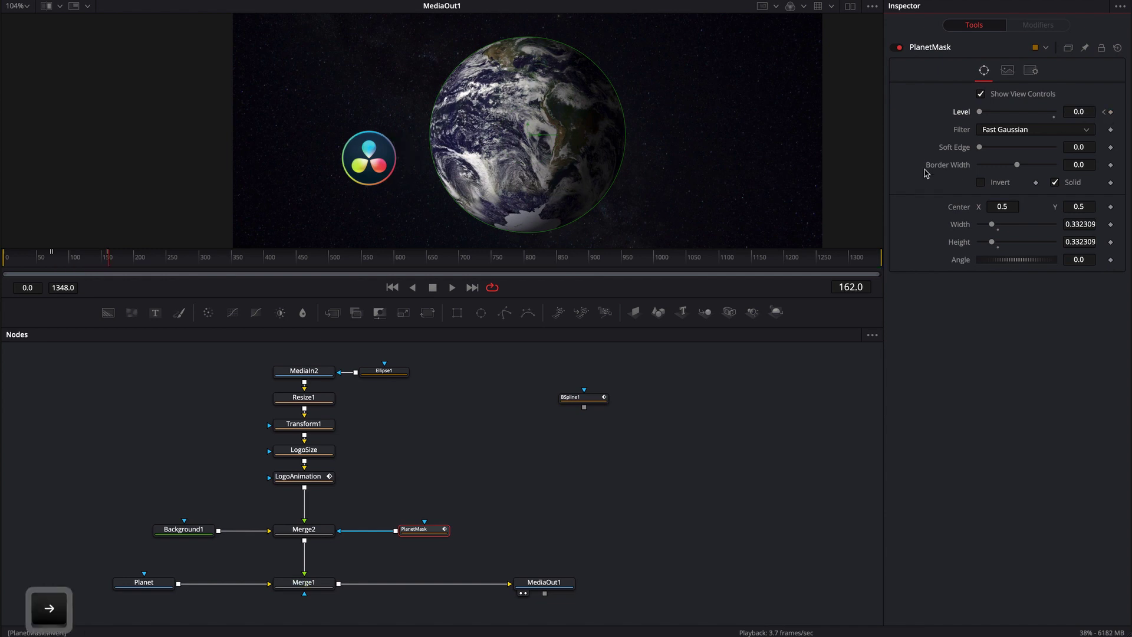
{"action": "left_click_drag", "start_coordinate": [980, 112], "coordinate": [1056, 113]}
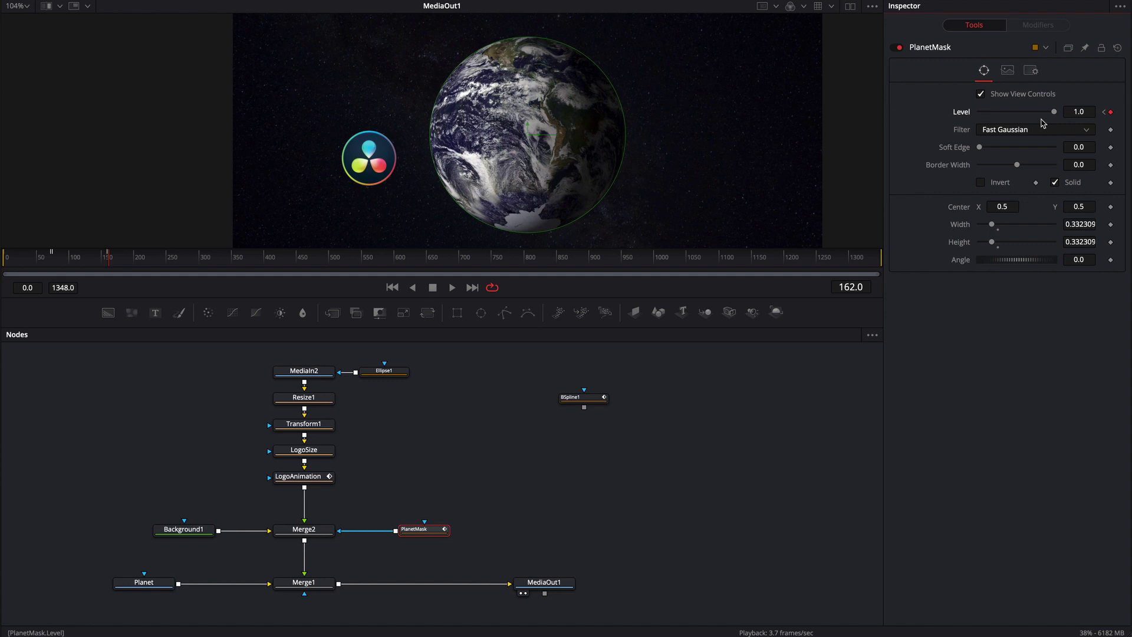
Keyframe PlanetMask Level 1.0 at frame 250 and 0.0 at frame 252.
{"action": "left_click", "coordinate": [116, 260]}
{"action": "left_click_drag", "start_coordinate": [116, 260], "coordinate": [159, 263]}
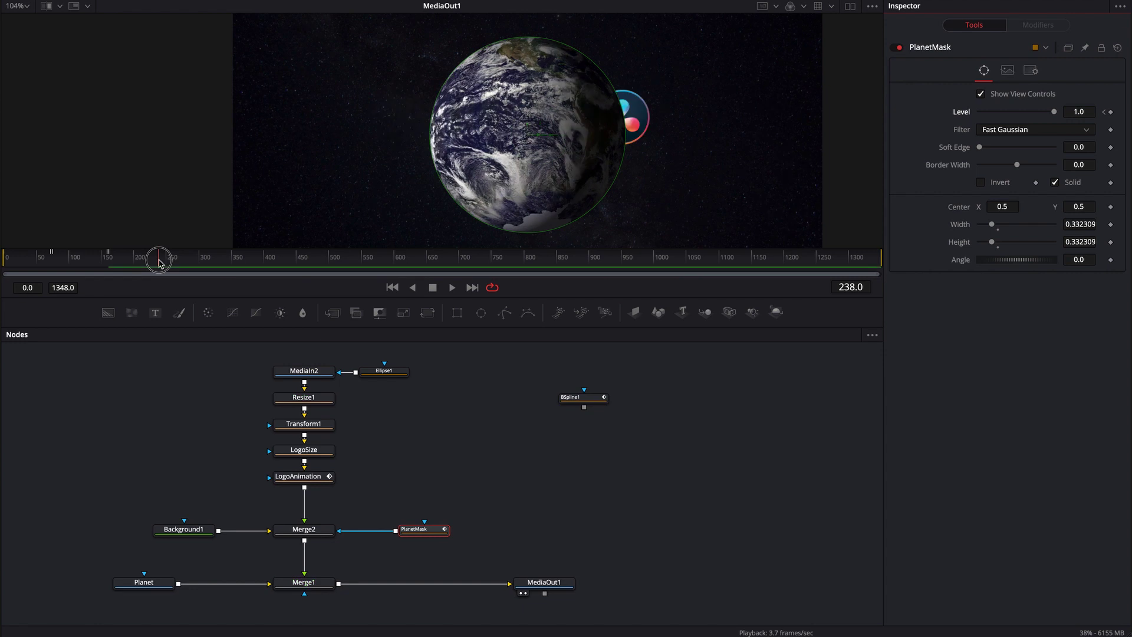
{"action": "left_click", "coordinate": [167, 261]}
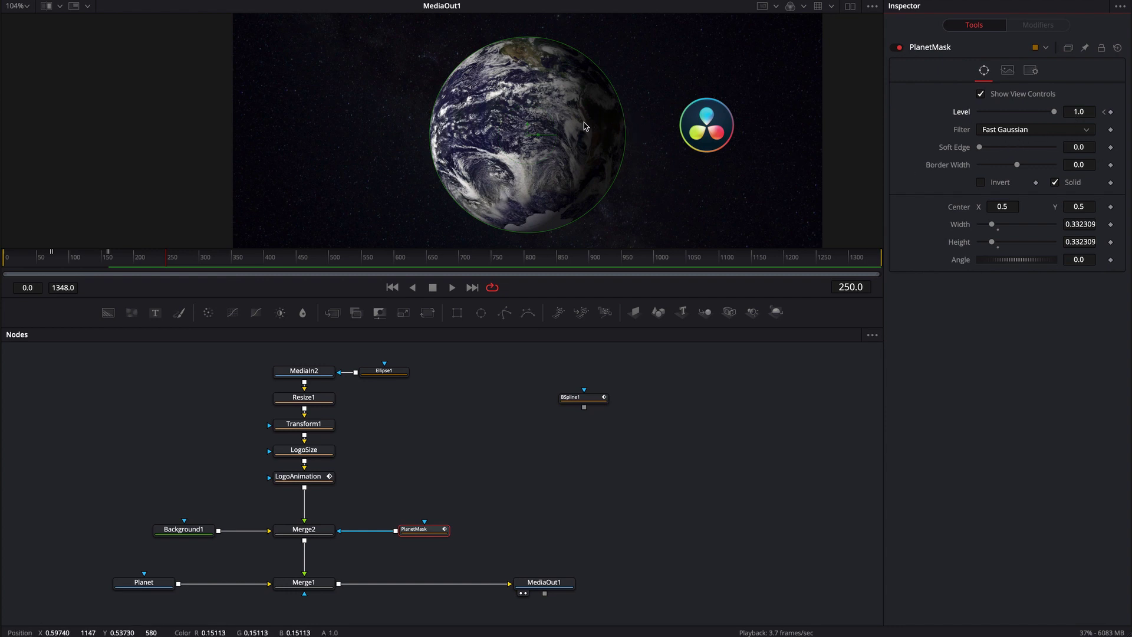
{"action": "left_click", "coordinate": [1111, 112]}
{"action": "key", "text": "Right"}
{"action": "key", "text": "Right"}
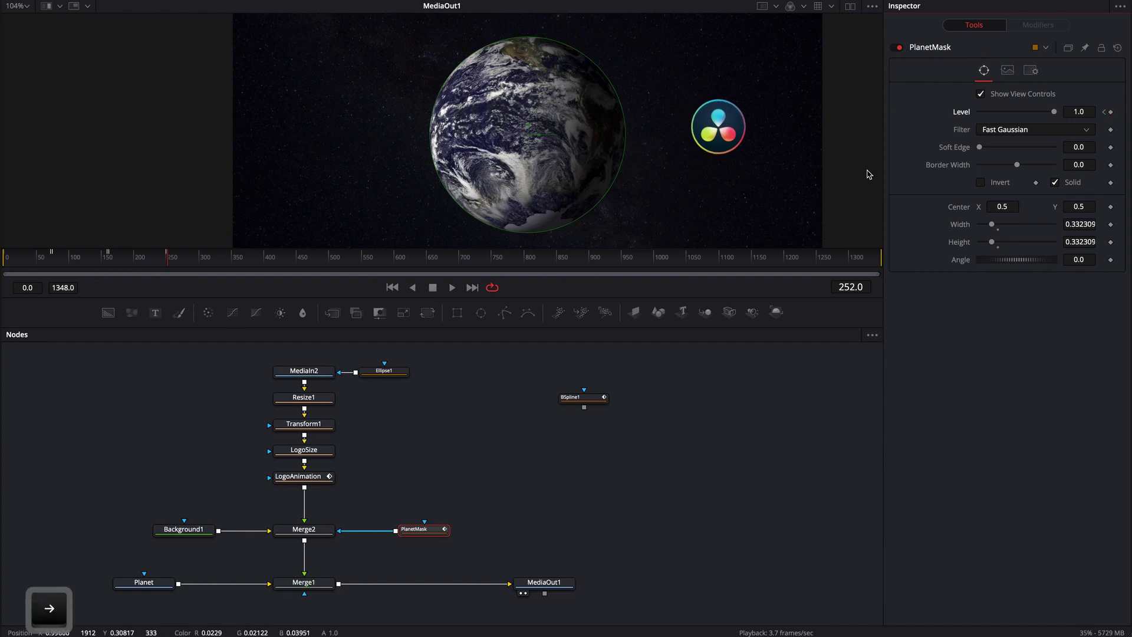
{"action": "left_click_drag", "start_coordinate": [1053, 112], "coordinate": [979, 113]}
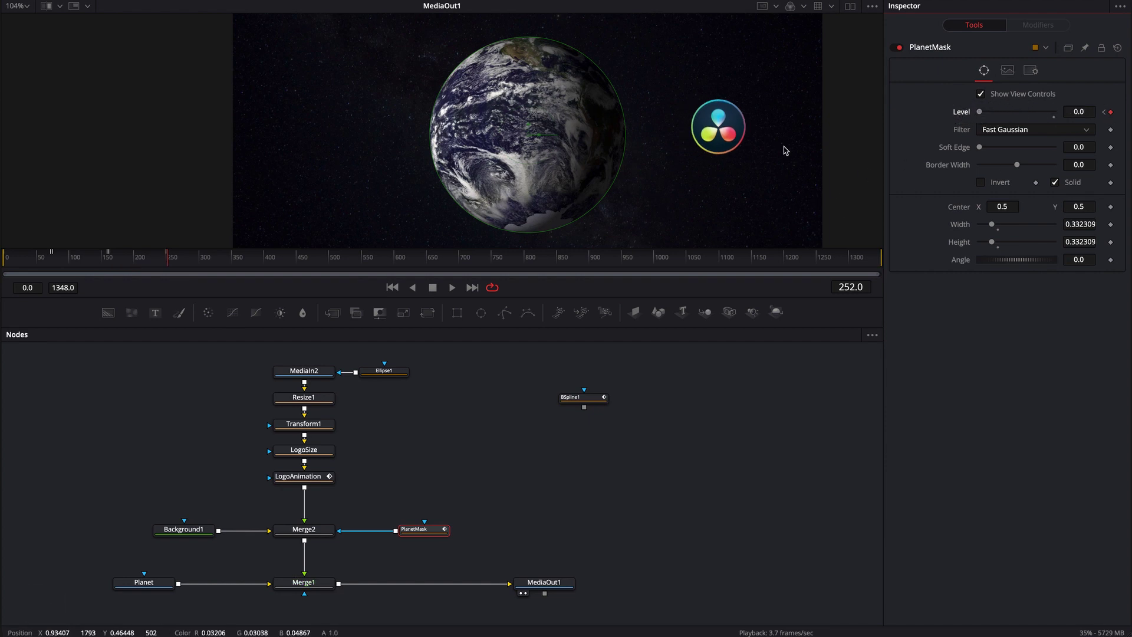
{"action": "left_click_drag", "start_coordinate": [168, 261], "coordinate": [219, 267]}
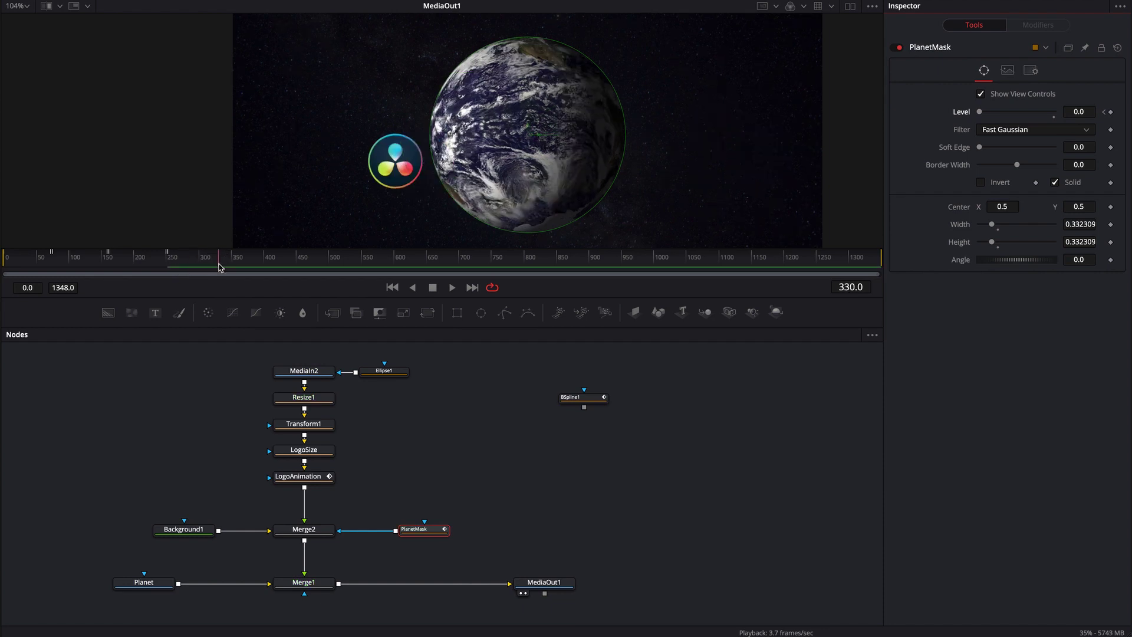
Keyframe Level 0.0 at frame 330 and 1.0 at 332, then play the orbit through.
{"action": "left_click", "coordinate": [1111, 113]}
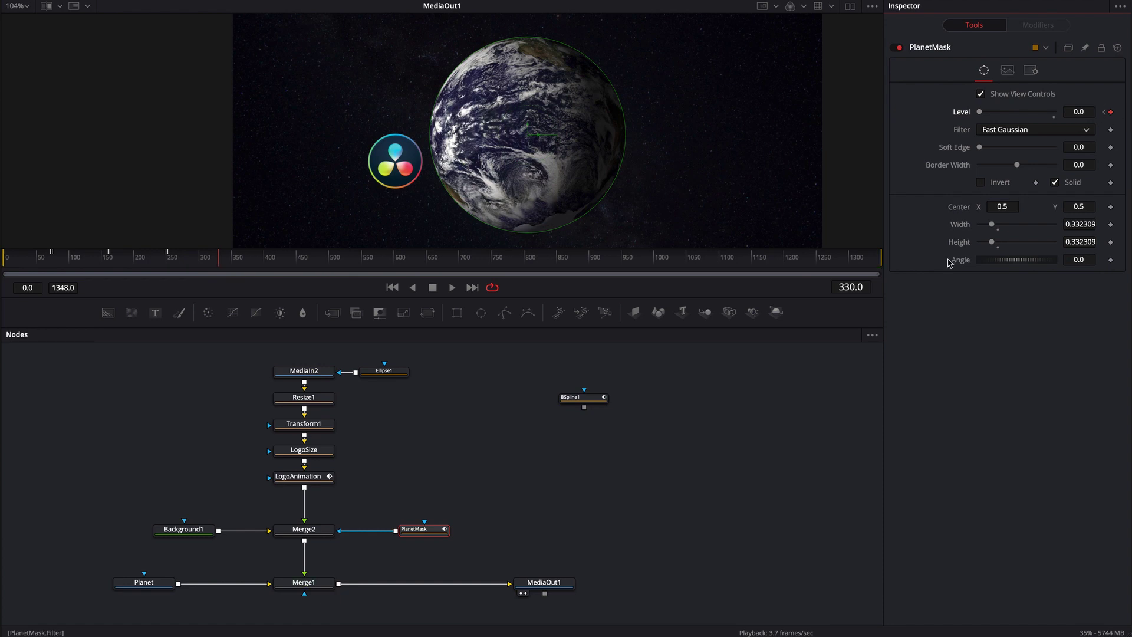
{"action": "key", "text": "Right"}
{"action": "key", "text": "Right"}
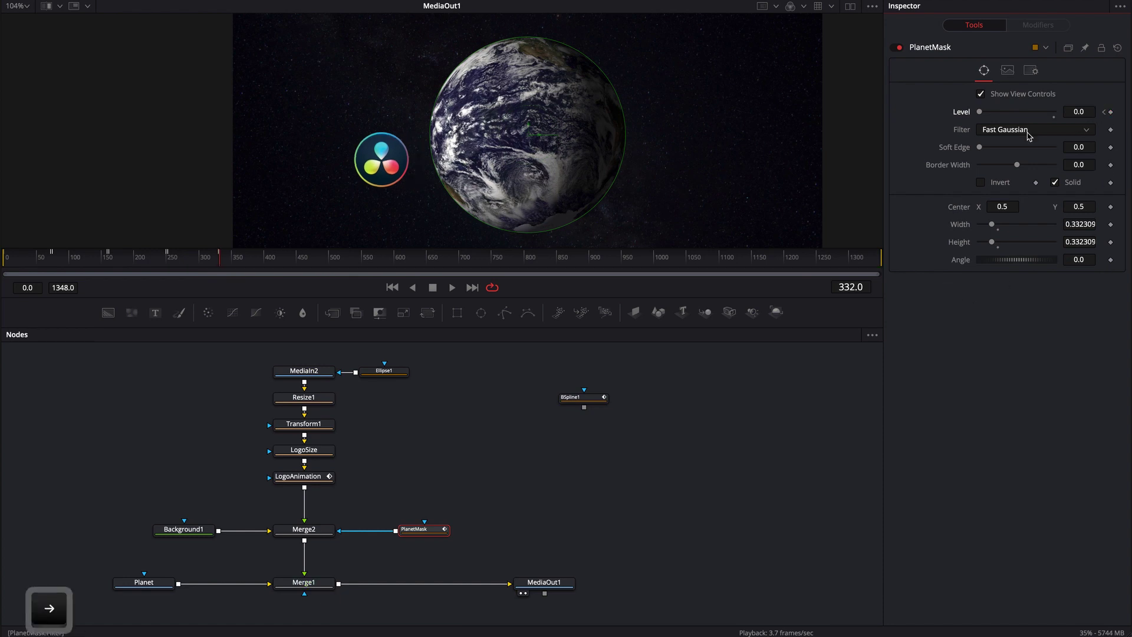
{"action": "left_click_drag", "start_coordinate": [983, 115], "coordinate": [1062, 114]}
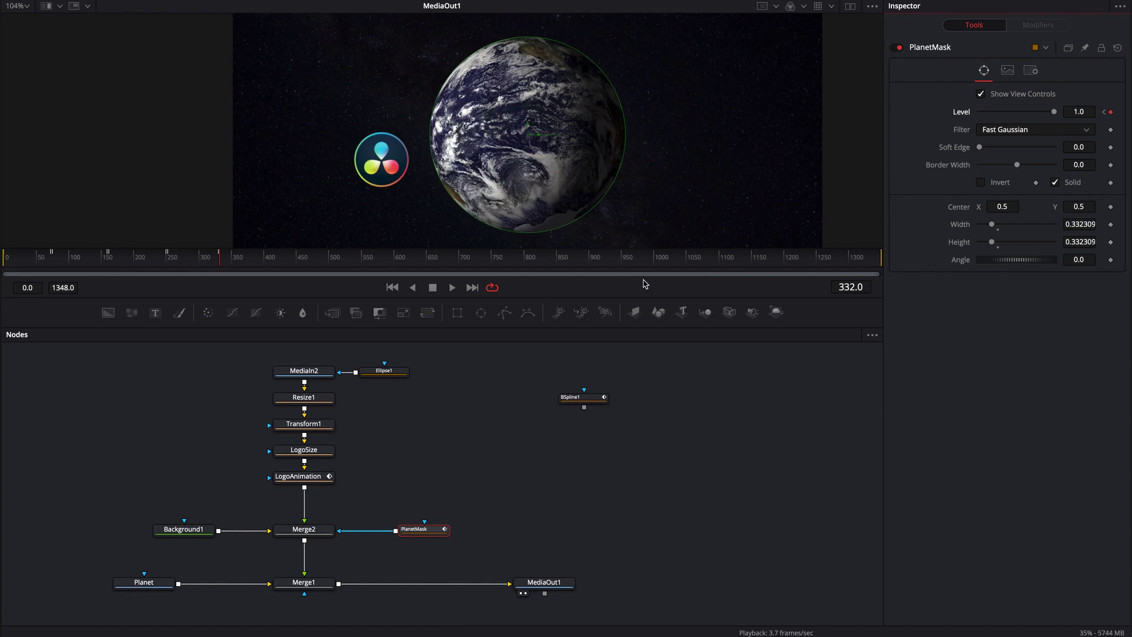
{"action": "left_click_drag", "start_coordinate": [258, 260], "coordinate": [273, 260]}
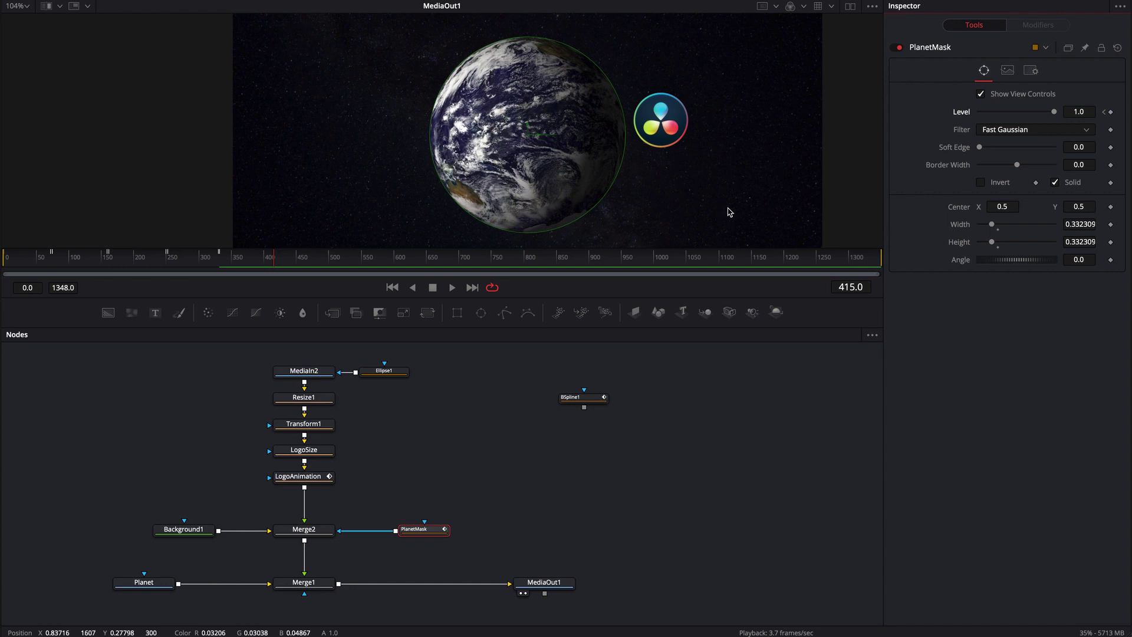
{"action": "key", "text": "space"}
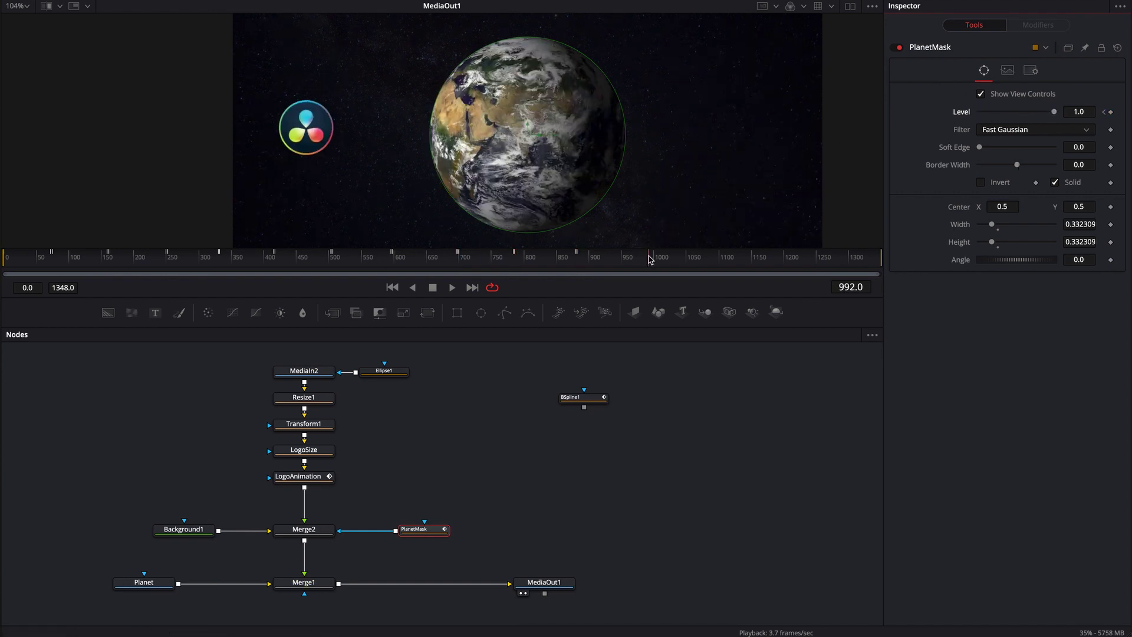
{"action": "key", "text": "Right"}
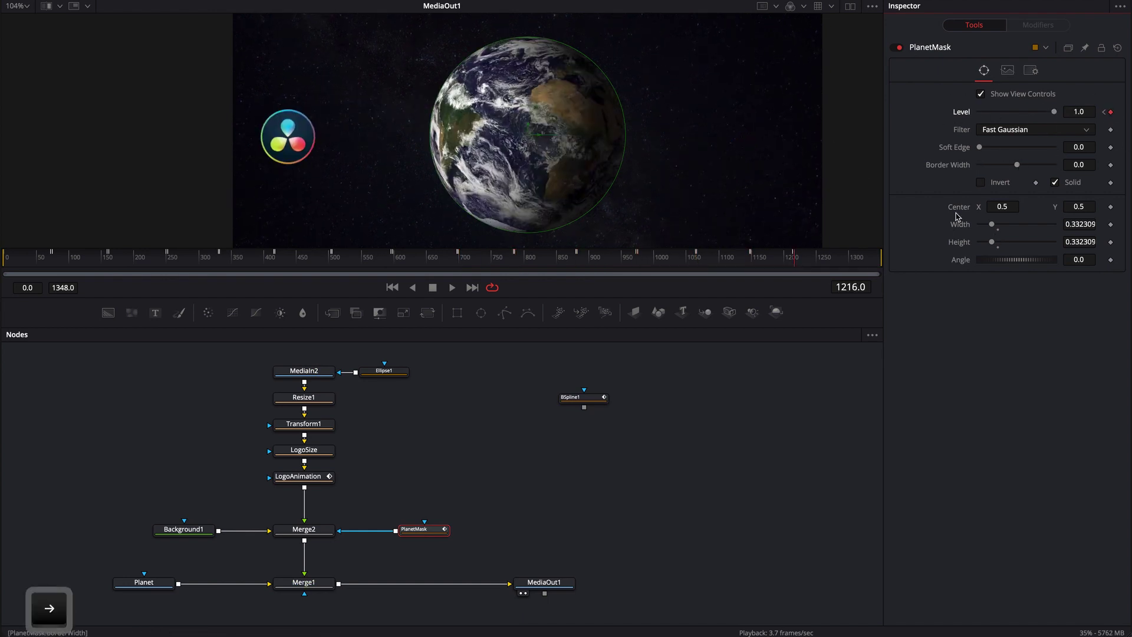
Select Merge1 and switch to the Edit page to view the composited Planet Earth clip.
{"action": "left_click", "coordinate": [303, 582]}
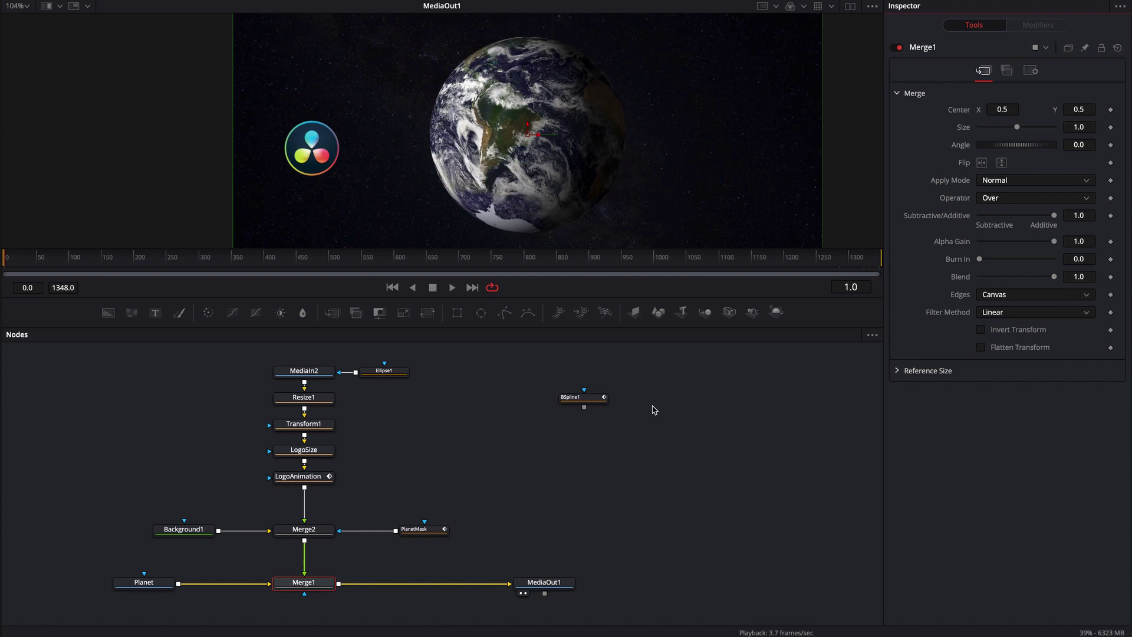
{"action": "key", "text": "shift+4"}
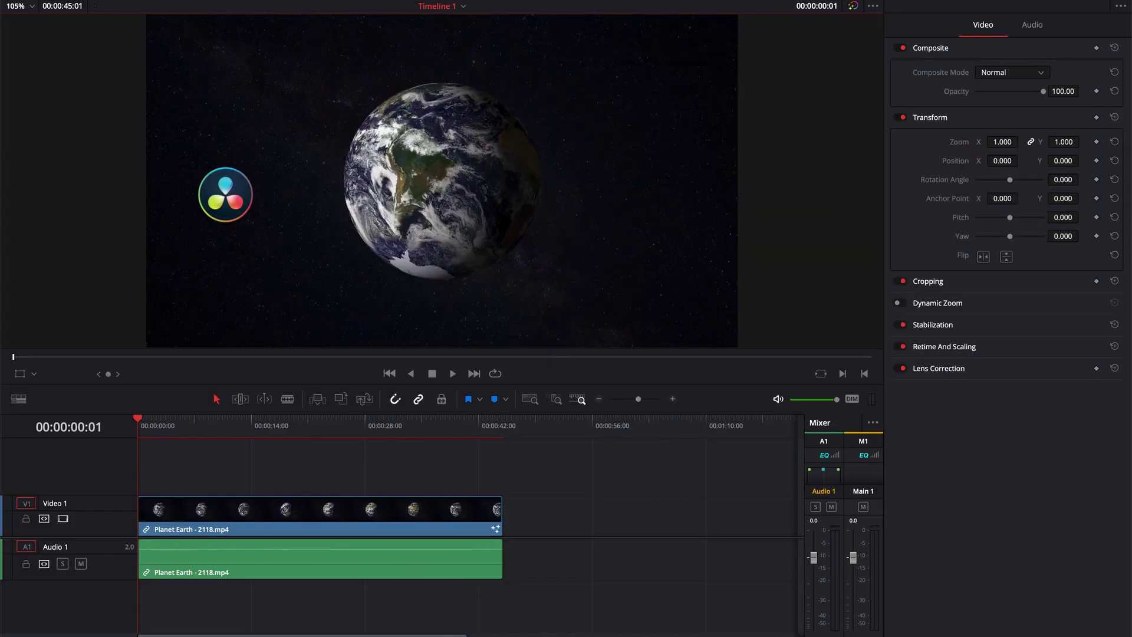